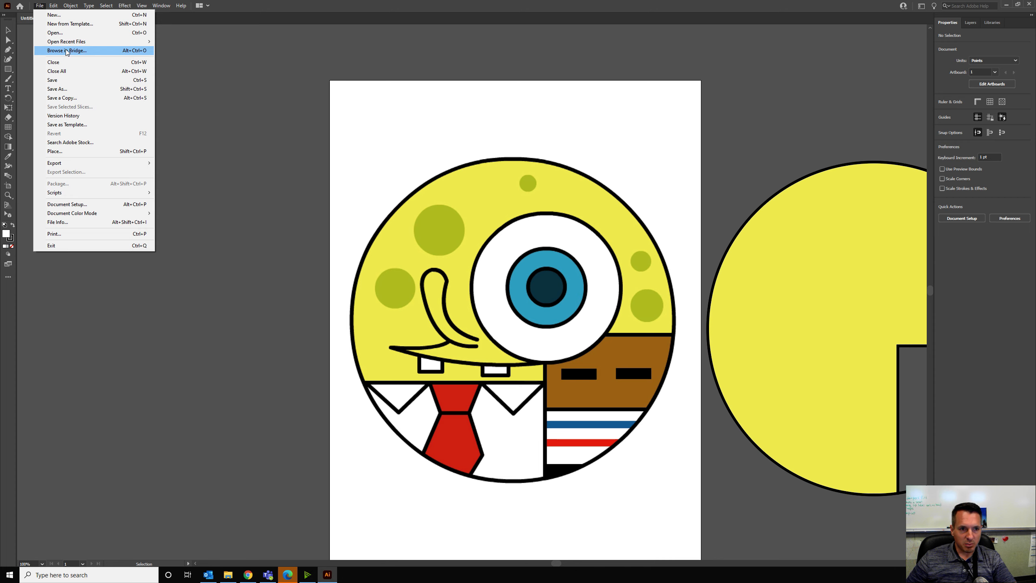
Open the recent cartoon file with the boy in the pine-tree cap.
mouse_move(82, 41)
left_click(194, 47)
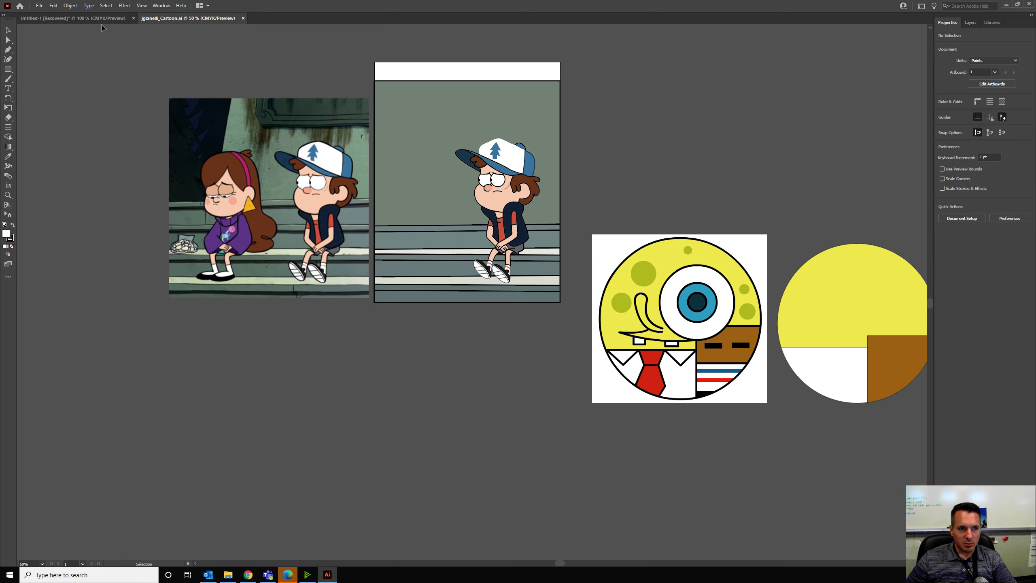
left_click(40, 6)
left_click(279, 43)
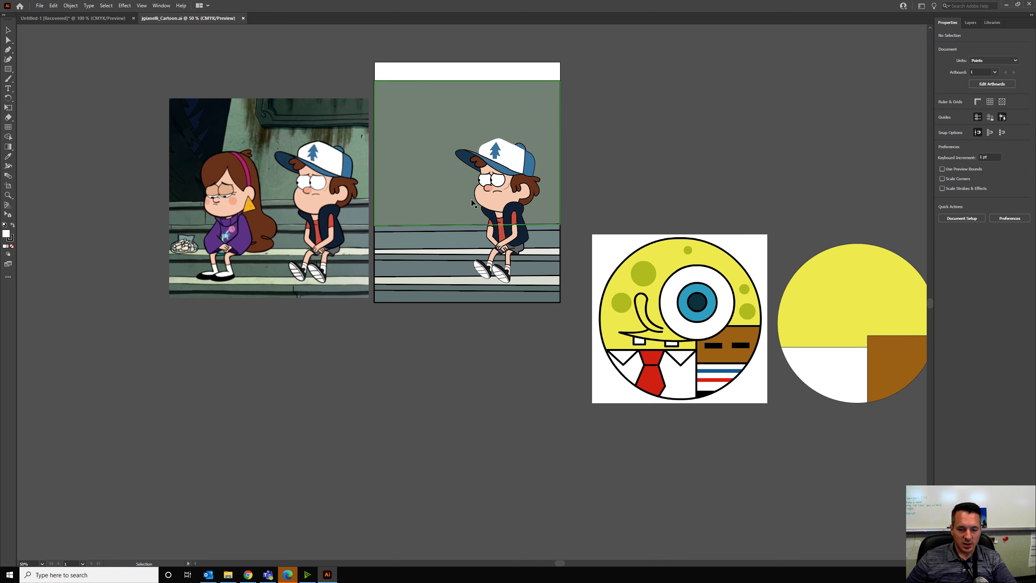
left_click(40, 5)
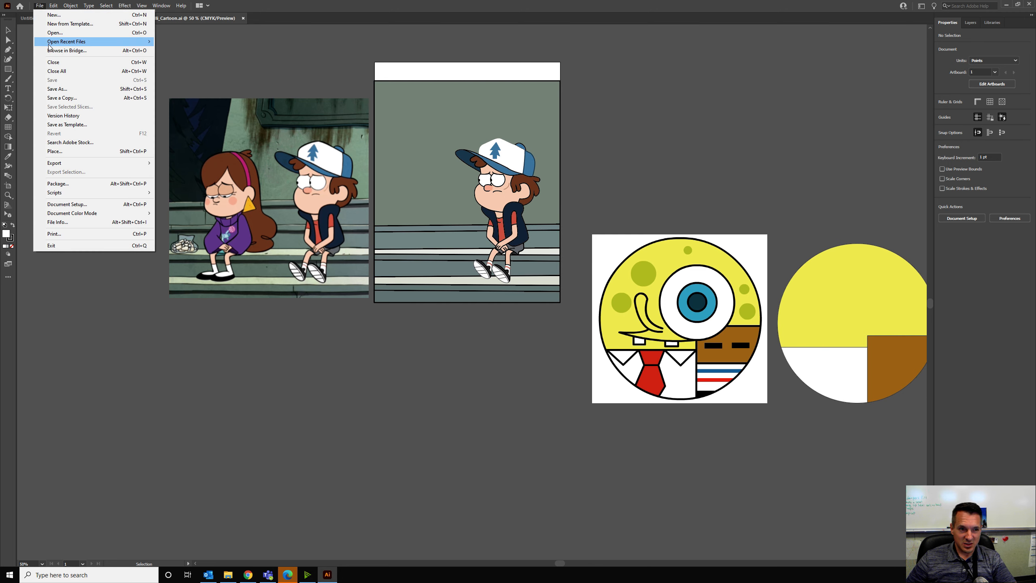
left_click(315, 61)
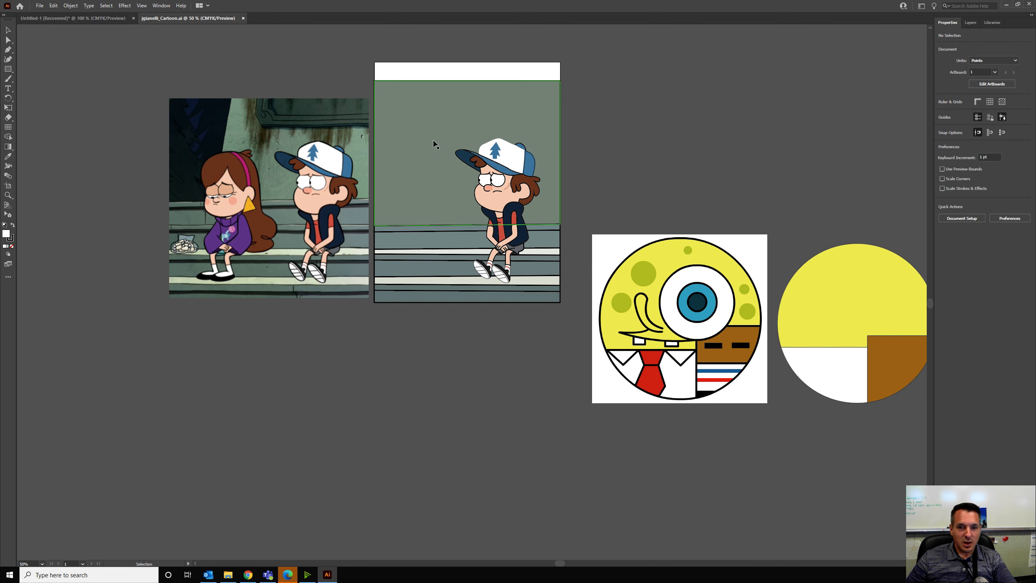
Move the upper end point of the boy's cheek line slightly inward and adjust its handle to reshape the curve.
scroll(524, 199, "up", 1)
scroll(530, 200, "up", 2)
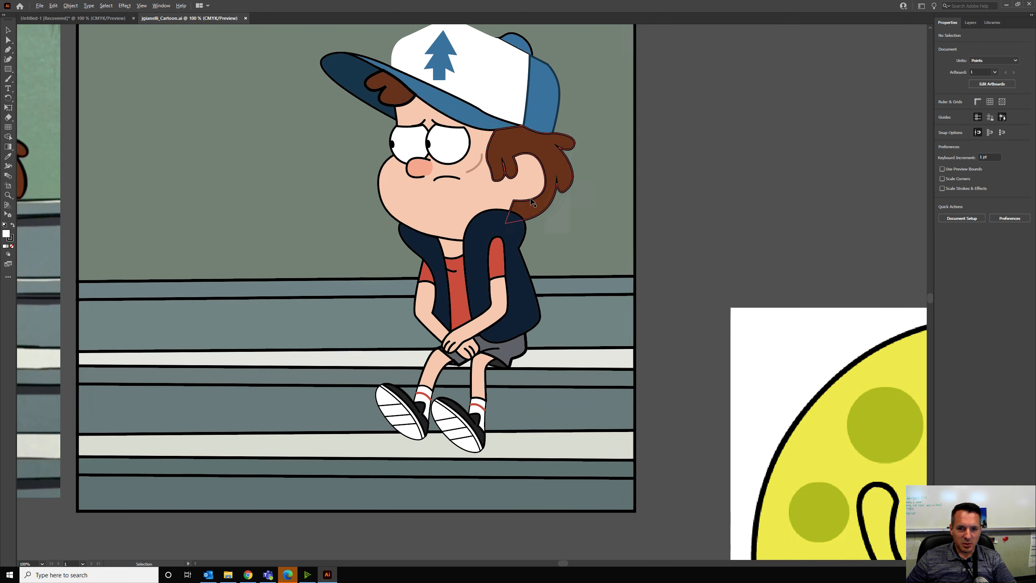
scroll(532, 200, "up", 5)
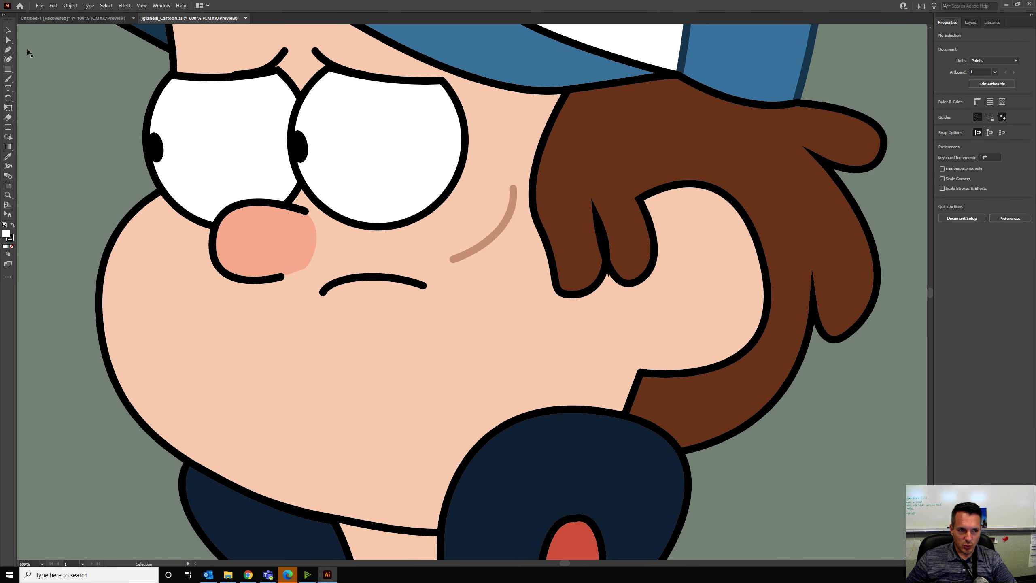
left_click(8, 40)
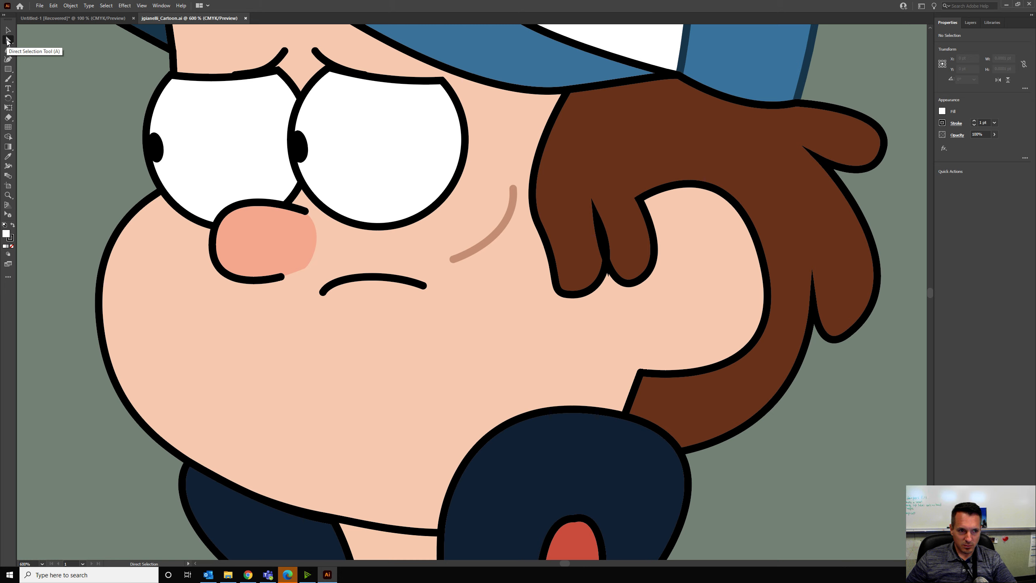
left_click(502, 231)
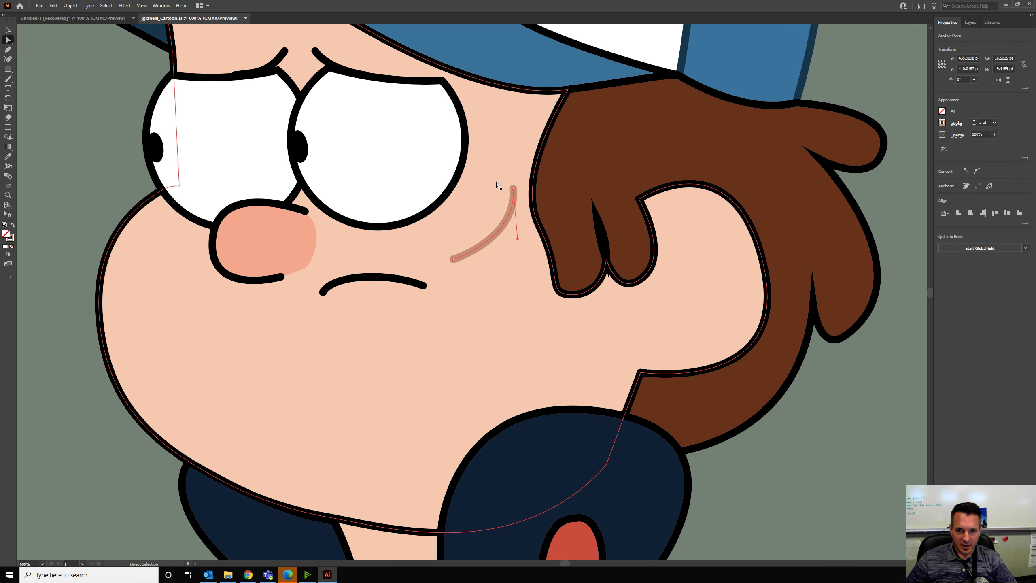
left_click_drag(514, 192, 510, 192)
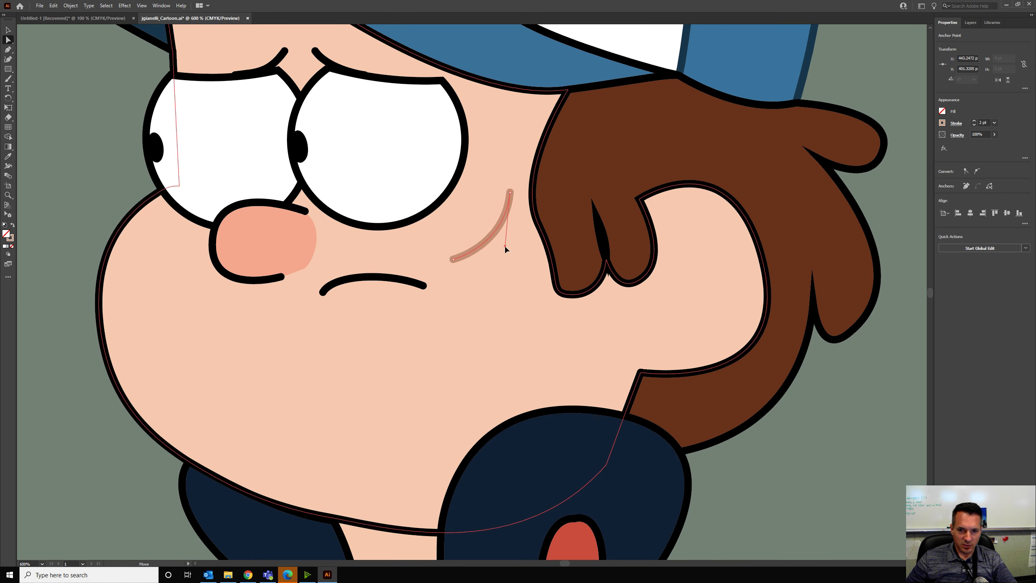
mouse_move(515, 243)
left_mouse_down()
mouse_move(506, 247)
mouse_move(517, 251)
mouse_move(494, 234)
mouse_move(499, 226)
mouse_move(513, 234)
left_mouse_up()
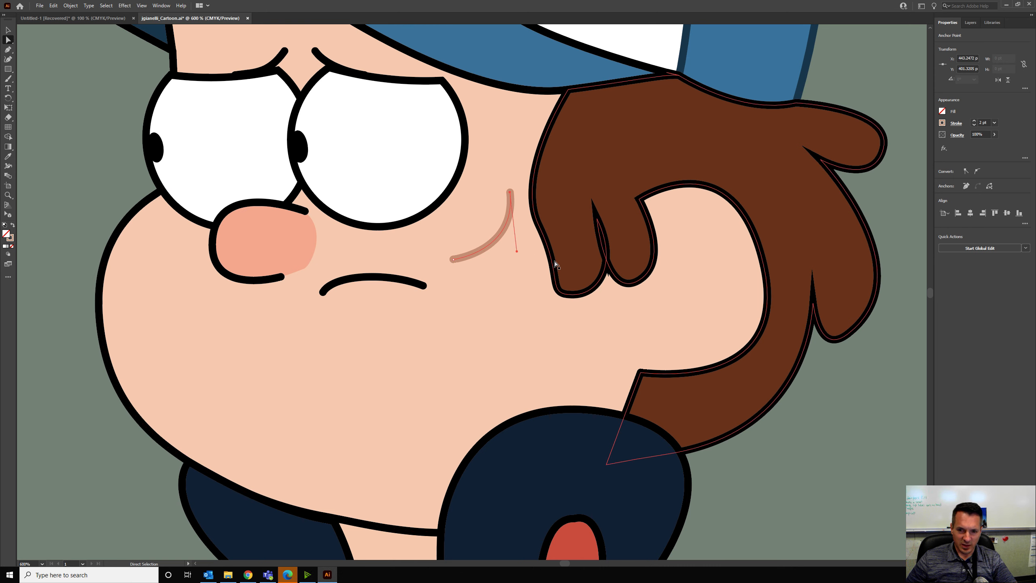
Round the corner beside the ear on both the skin shape and the hair shape, with a radius of about 10 pt each.
left_click(597, 223)
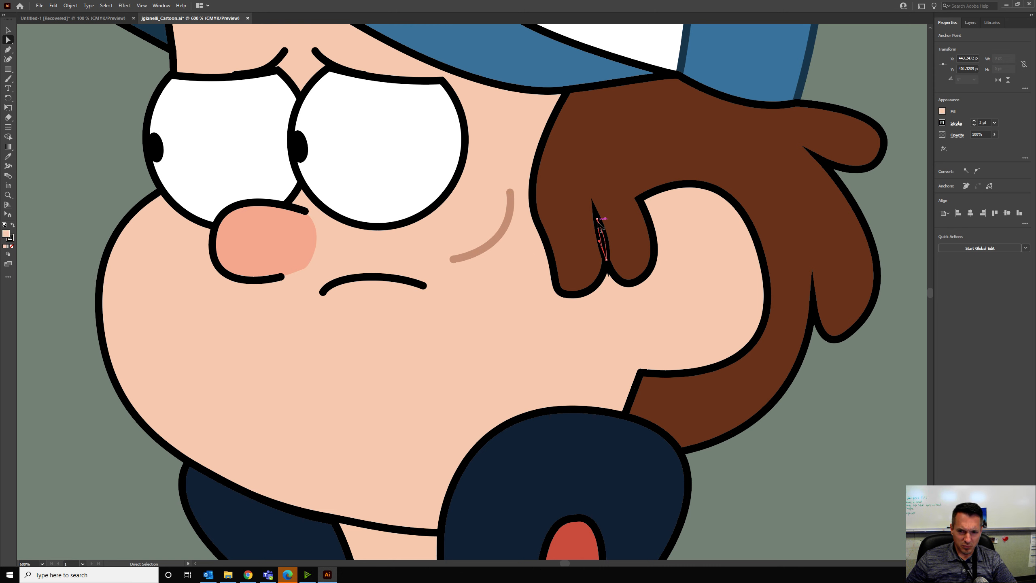
left_click(609, 249)
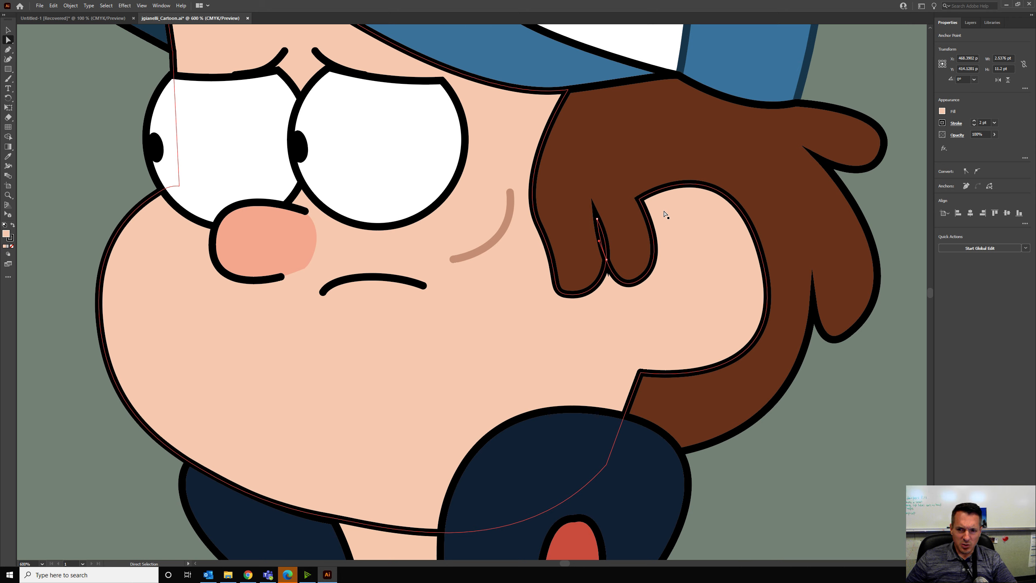
left_click(639, 200)
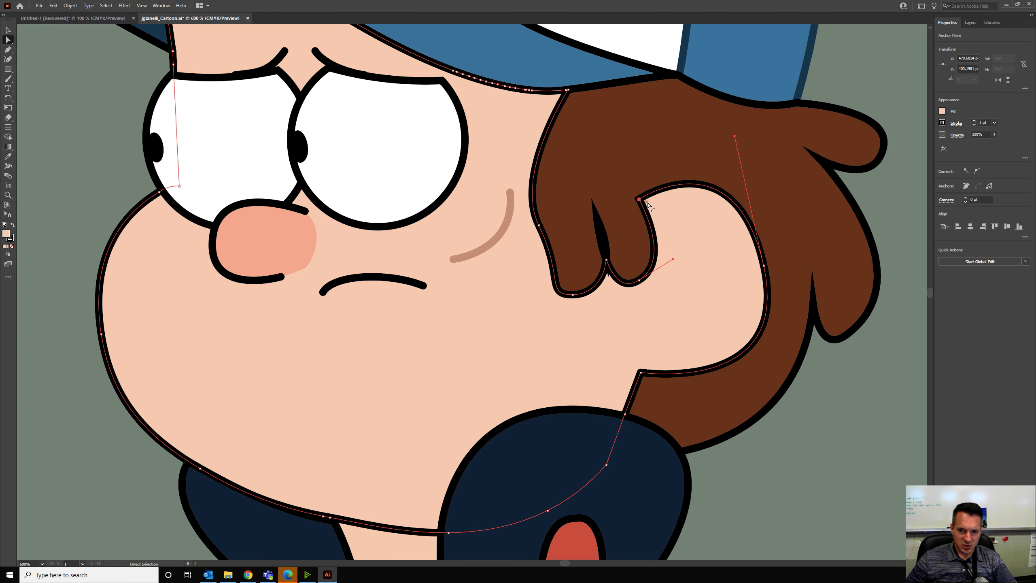
left_click_drag(648, 204, 689, 227)
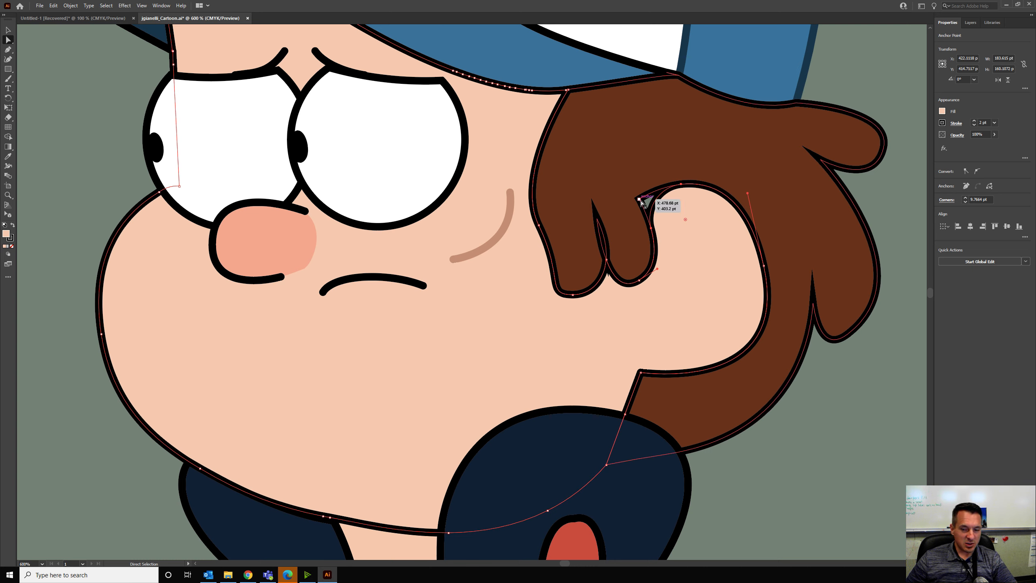
left_click(639, 199)
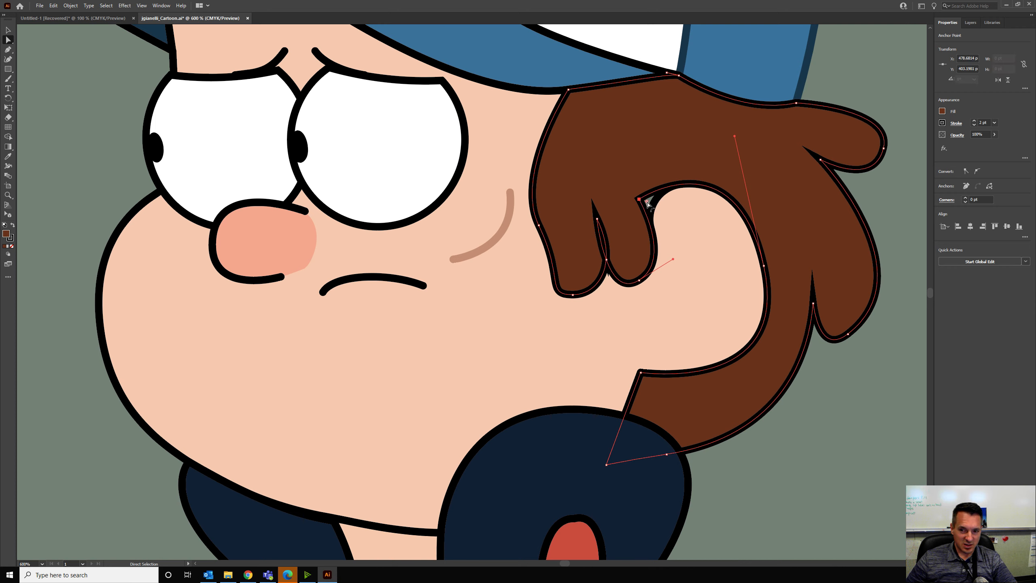
left_click_drag(648, 202, 685, 226)
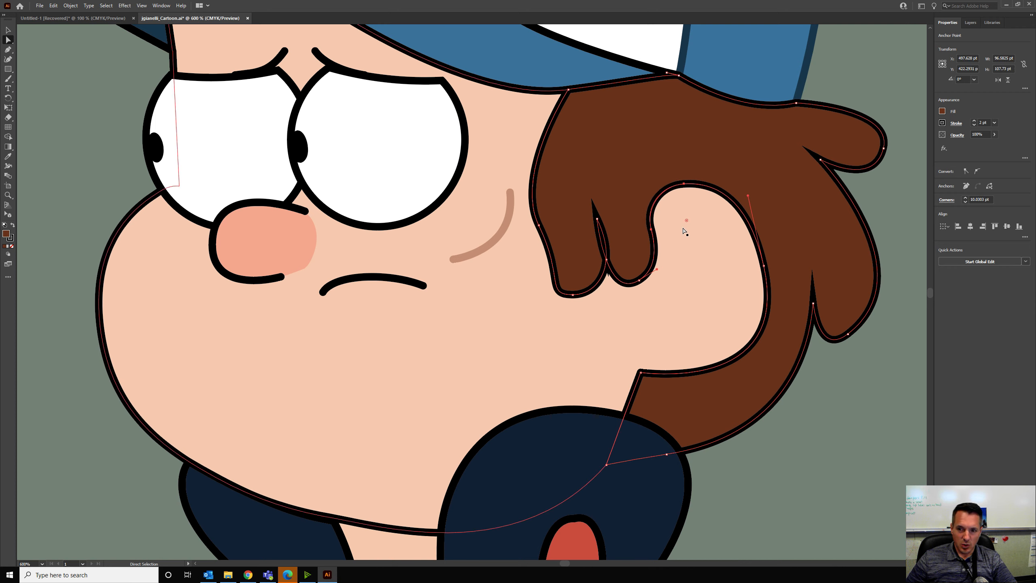
Convert the anchor point in the notch at the back of the hair to smooth and pull its inner handle downward.
left_click(813, 303)
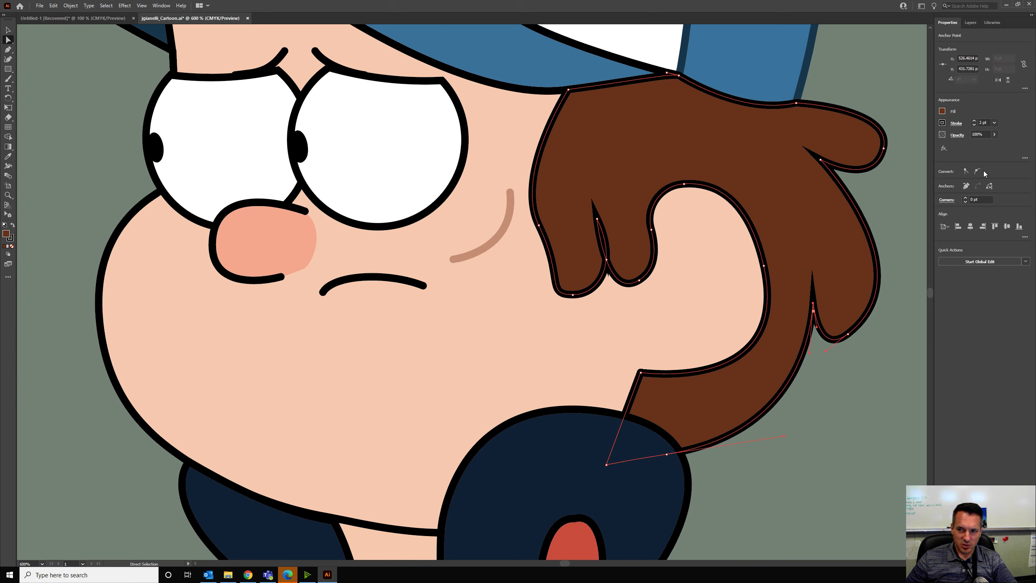
left_click(978, 172)
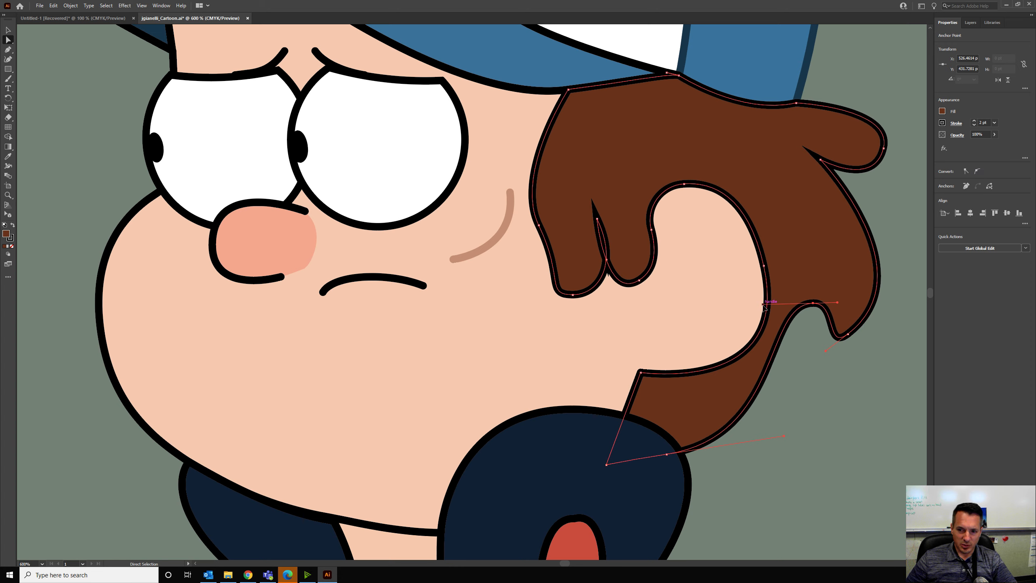
left_click_drag(763, 304, 791, 335)
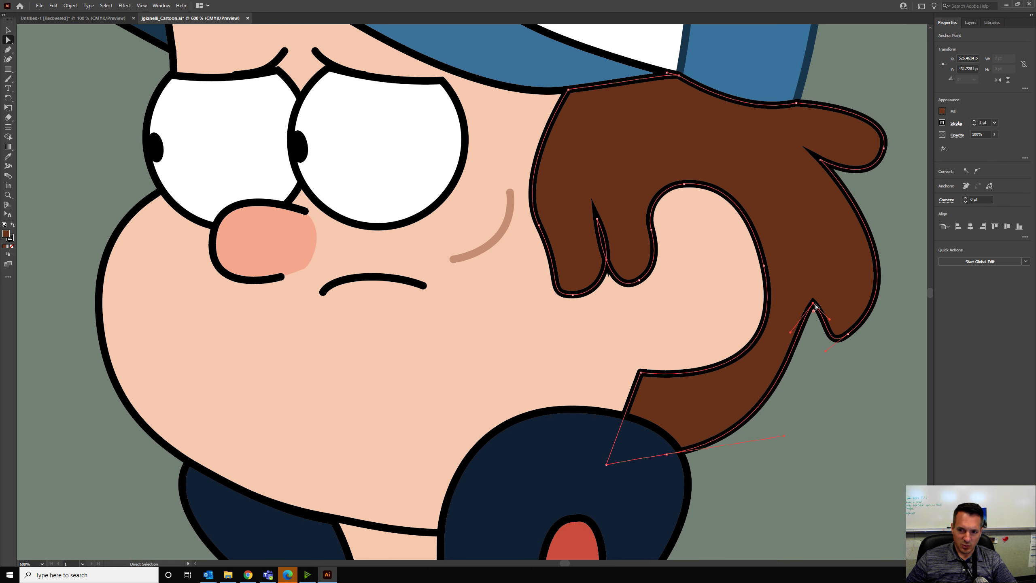
left_click(979, 170)
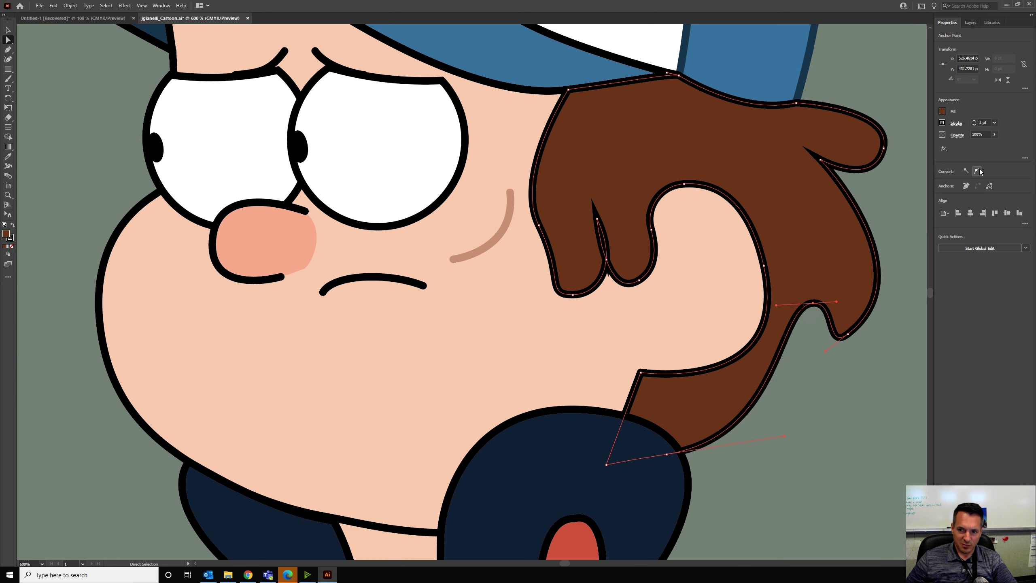
left_click_drag(777, 305, 816, 343)
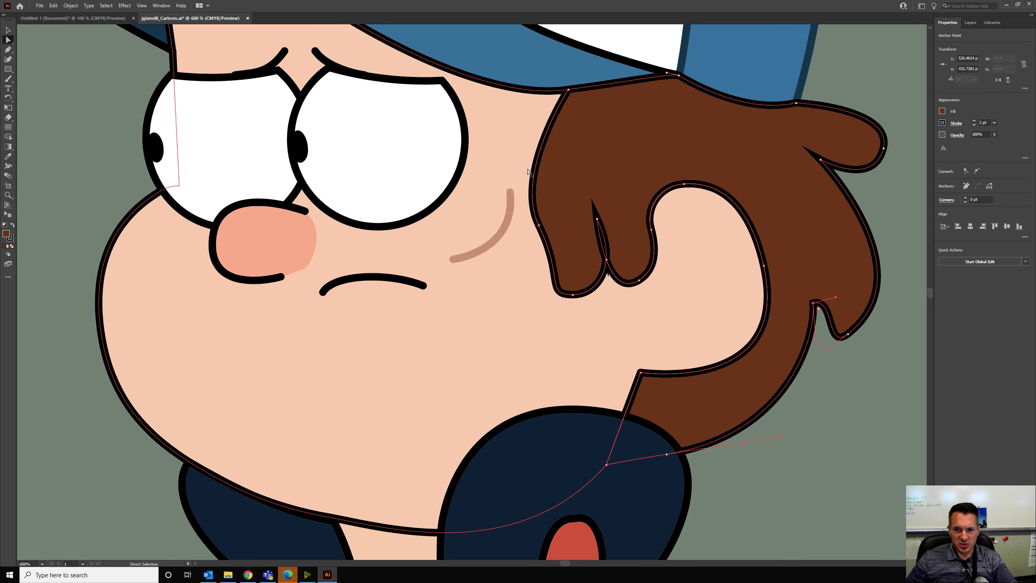
Apply a gradient fill to the brown hair shape and compare the radial and linear types.
left_click_drag(645, 155, 587, 192)
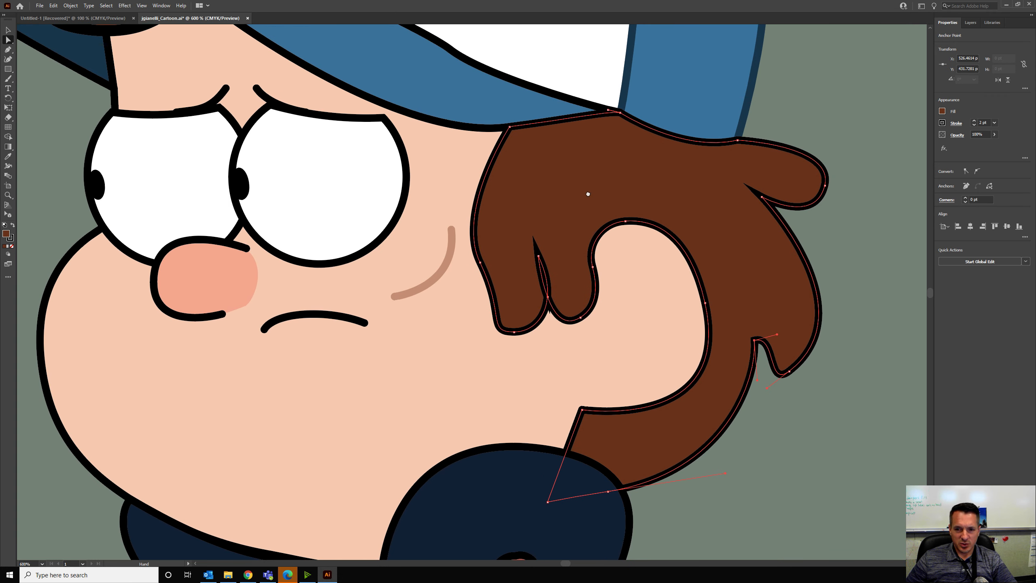
left_click(8, 147)
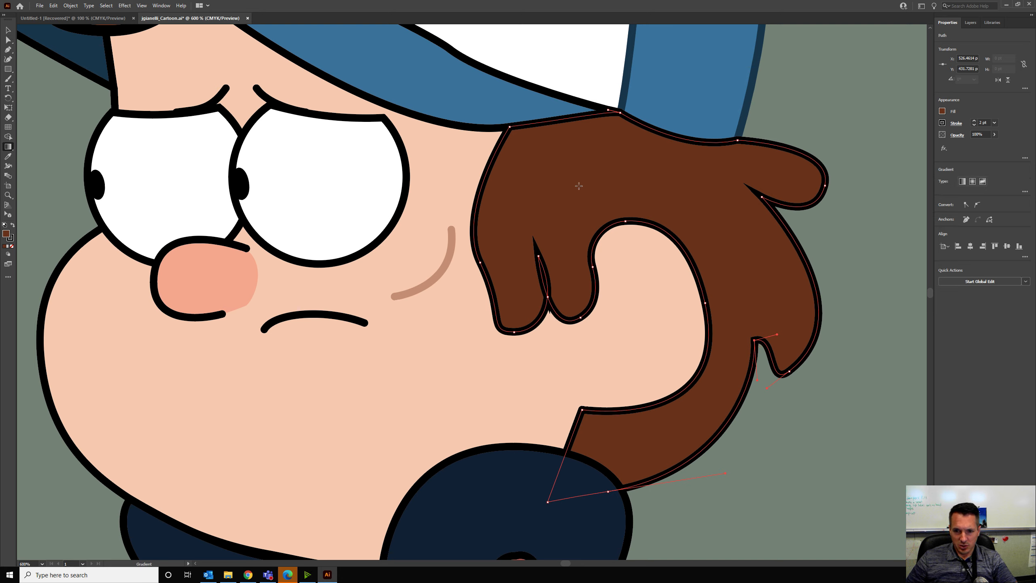
left_click(666, 192)
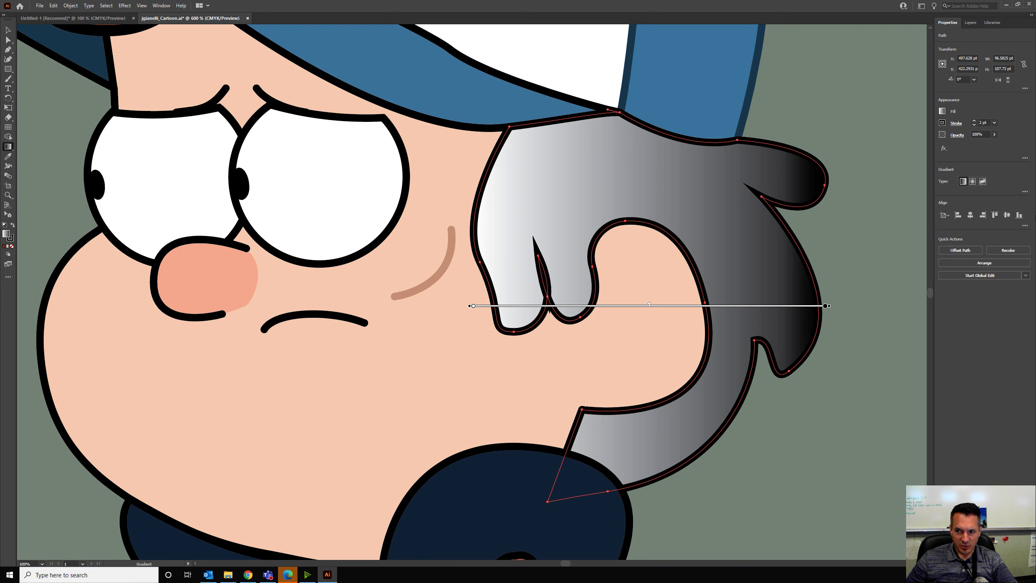
left_click(974, 185)
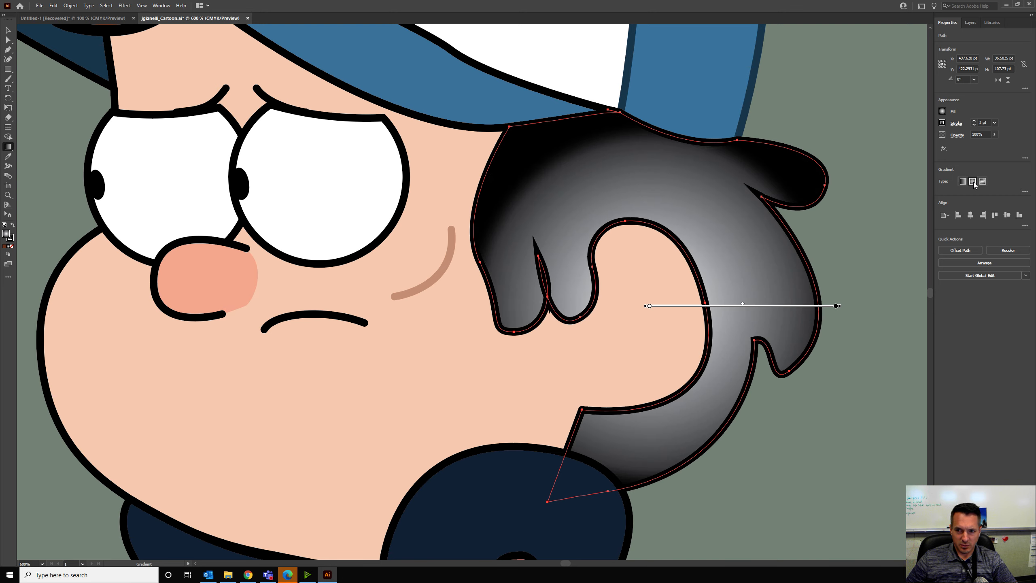
left_click(963, 181)
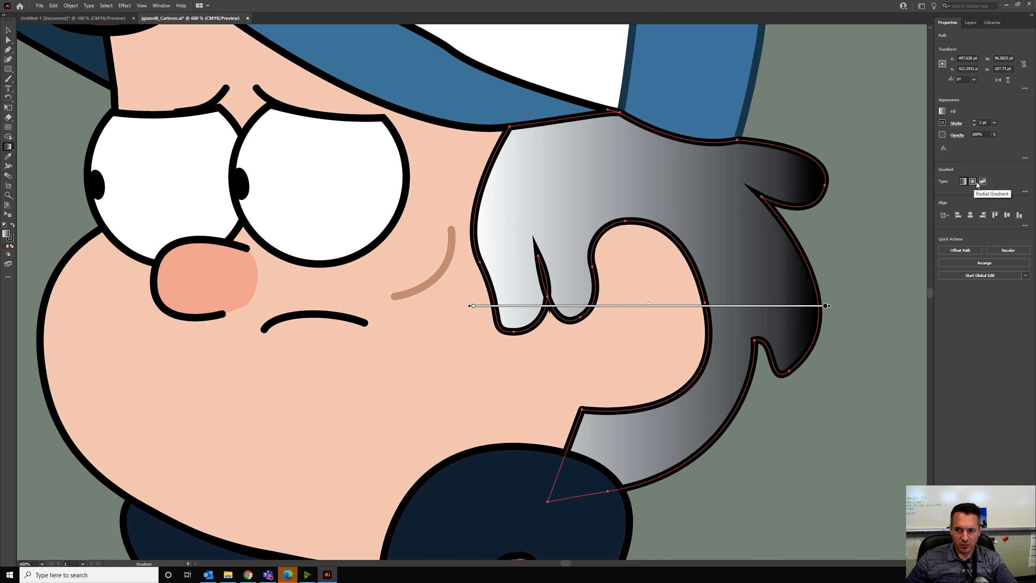
Switch the hair's gradient to freeform points and add color stops in the upper back tuft and the lower neck end.
left_click(983, 181)
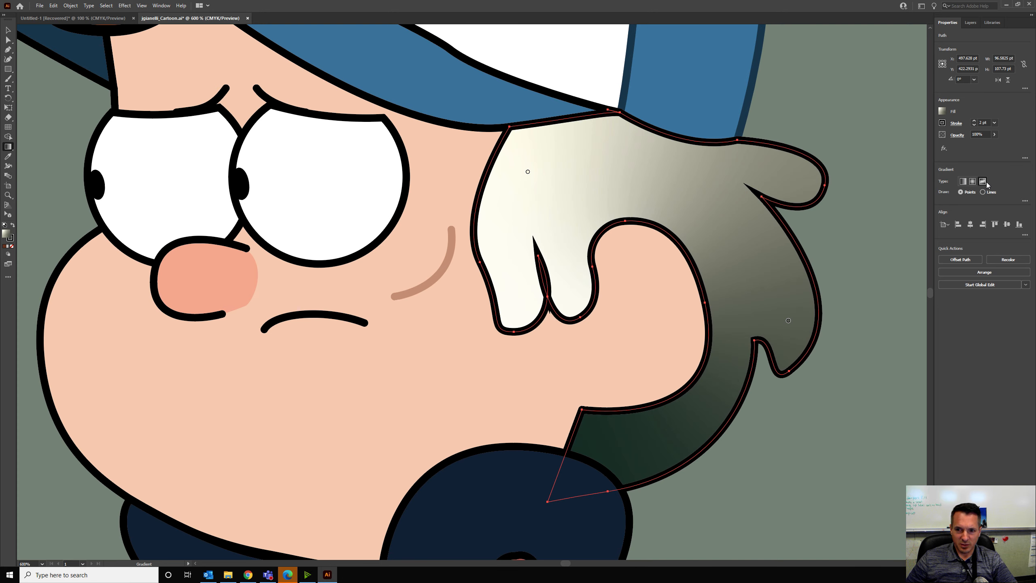
left_click(753, 171)
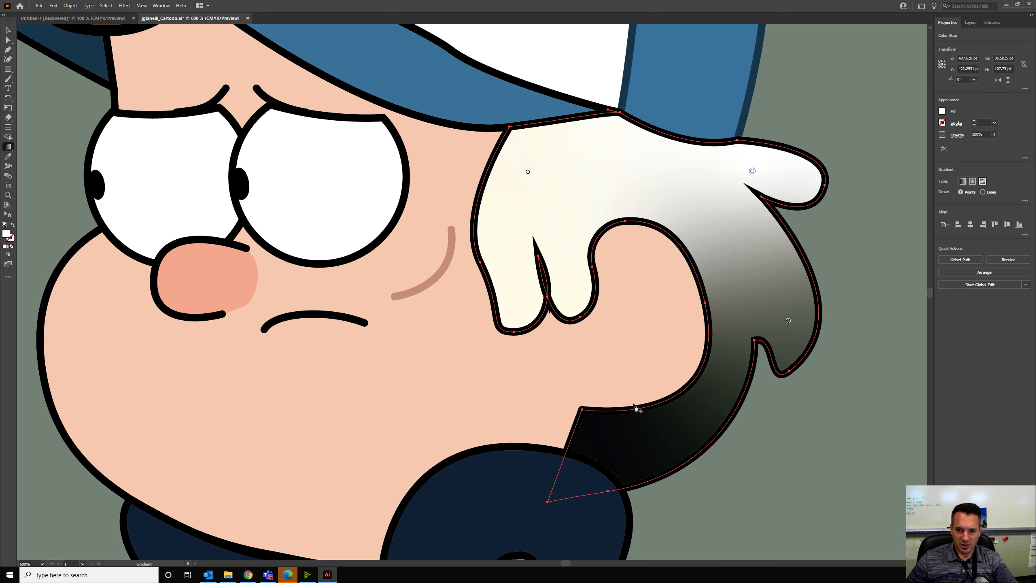
left_click(618, 448)
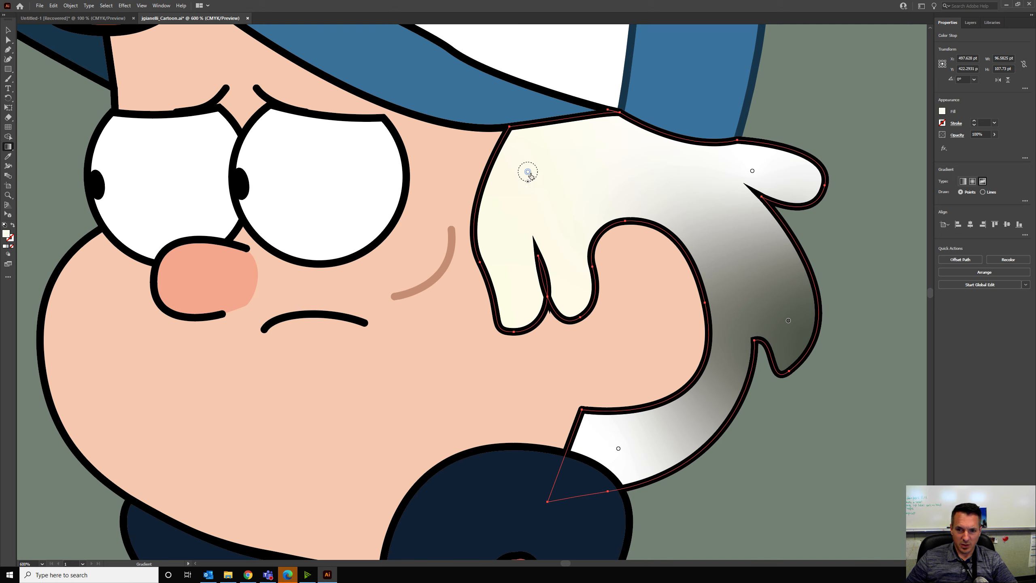
double_click(528, 172)
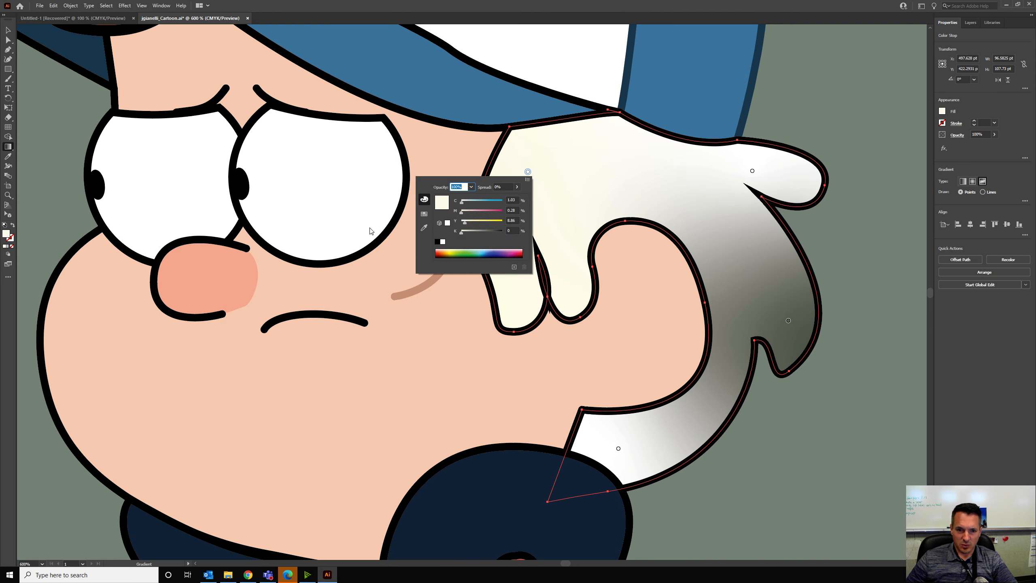
left_click(423, 227)
scroll(361, 235, "down", 3)
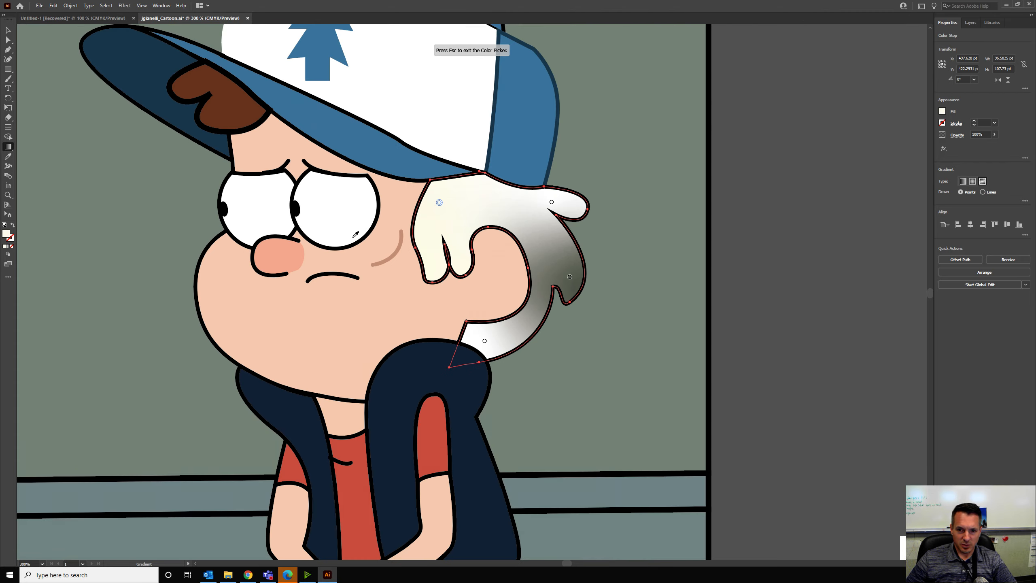
scroll(318, 235, "left", 5)
key("Escape")
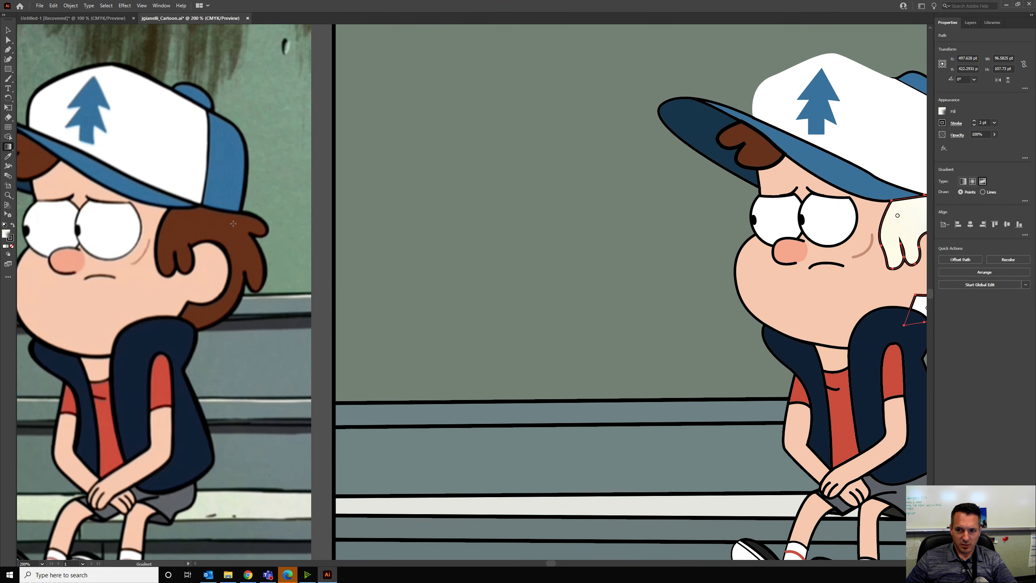
Recolor the hair gradient's front color stop with brown sampled from the hair in the reference picture.
scroll(607, 218, "right", 3)
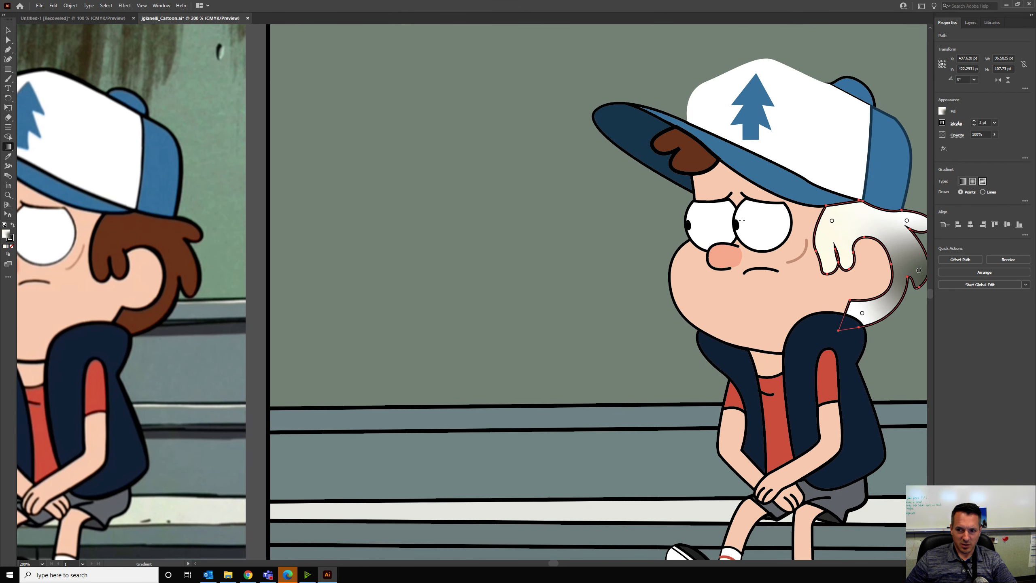
double_click(832, 221)
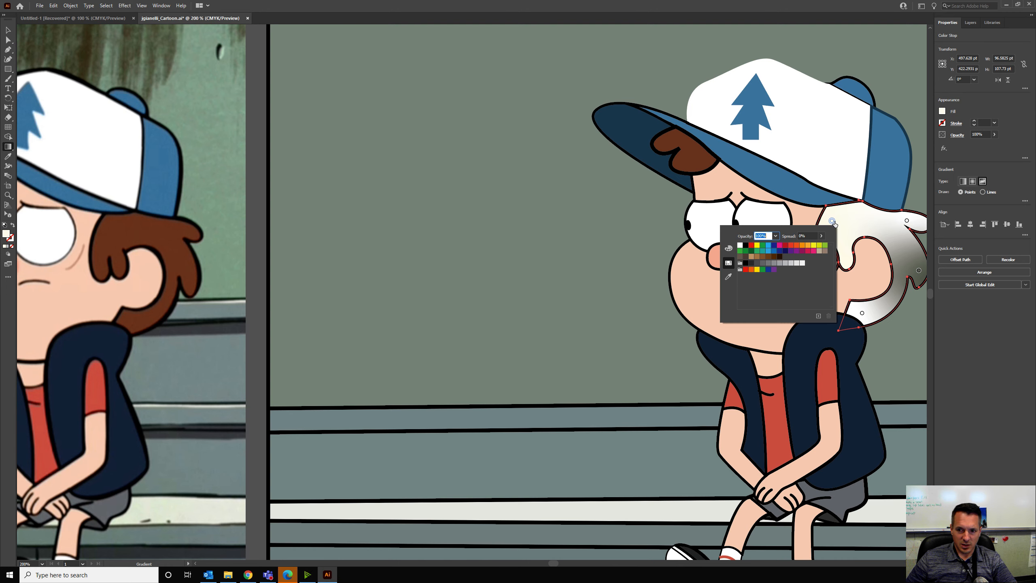
left_click(728, 277)
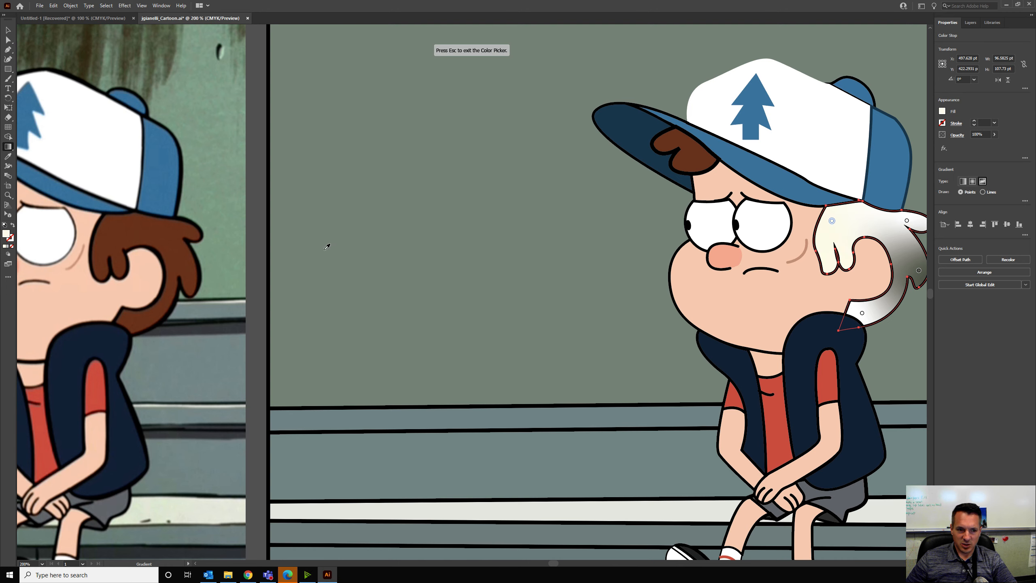
left_click(149, 239)
key("Escape")
Set the color stop in the upper back tuft of the hair to the black swatch.
scroll(867, 232, "right", 2)
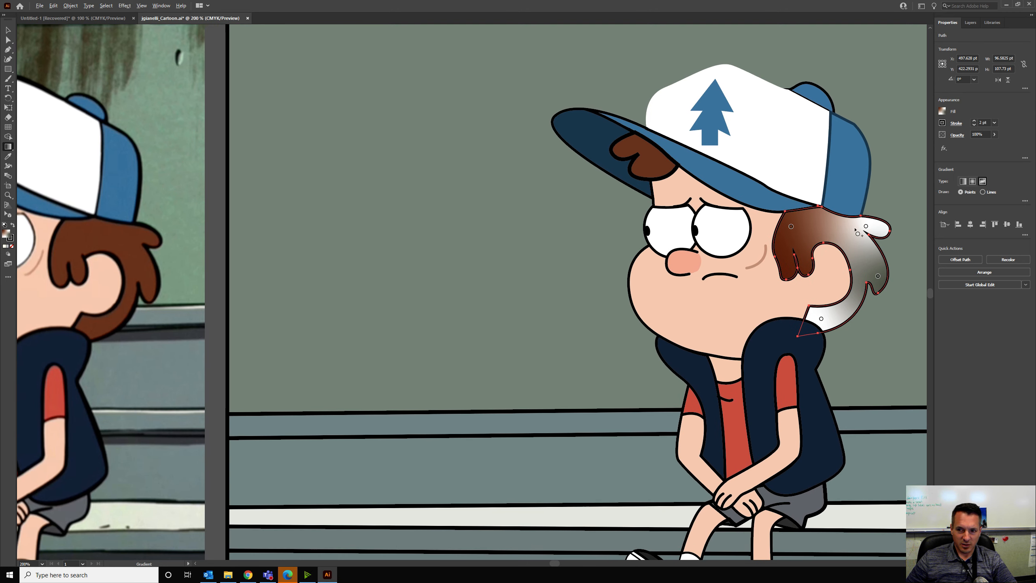
left_click(866, 227)
double_click(866, 227)
left_click(781, 251)
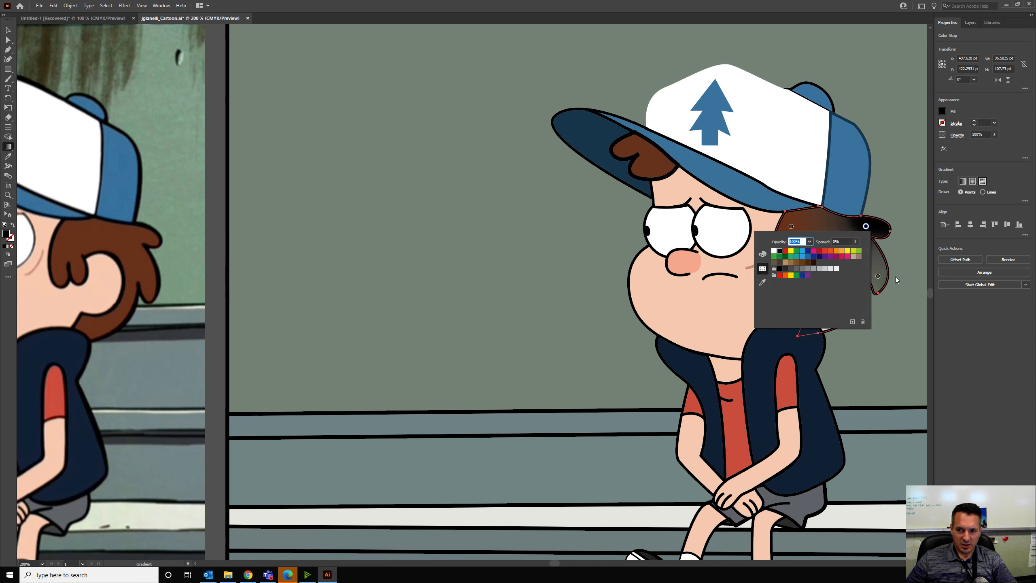
Recolor the hair gradient's stop in the lower back tuft with brown sampled from the reference hair.
left_click(878, 276)
double_click(877, 277)
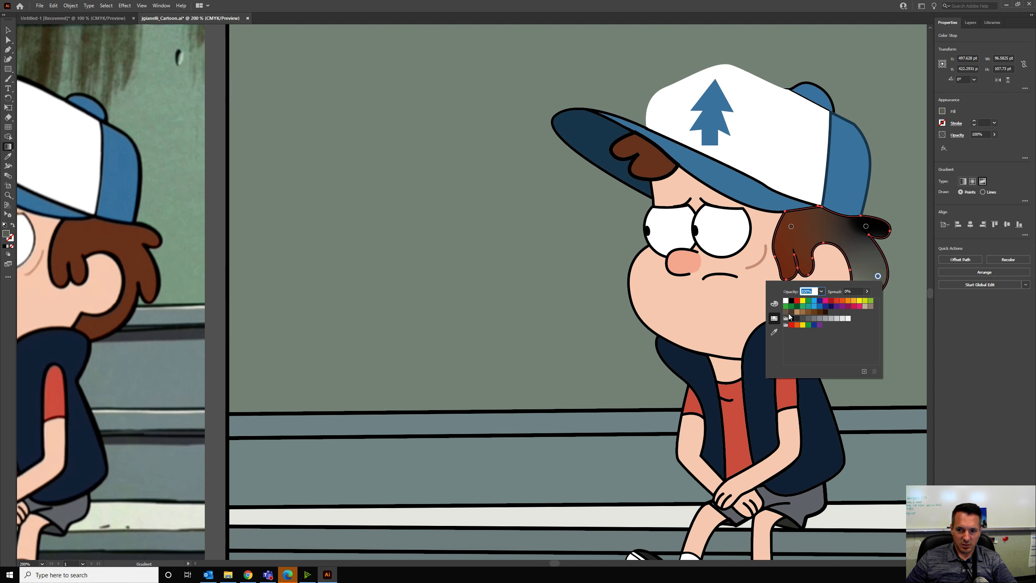
left_click(773, 332)
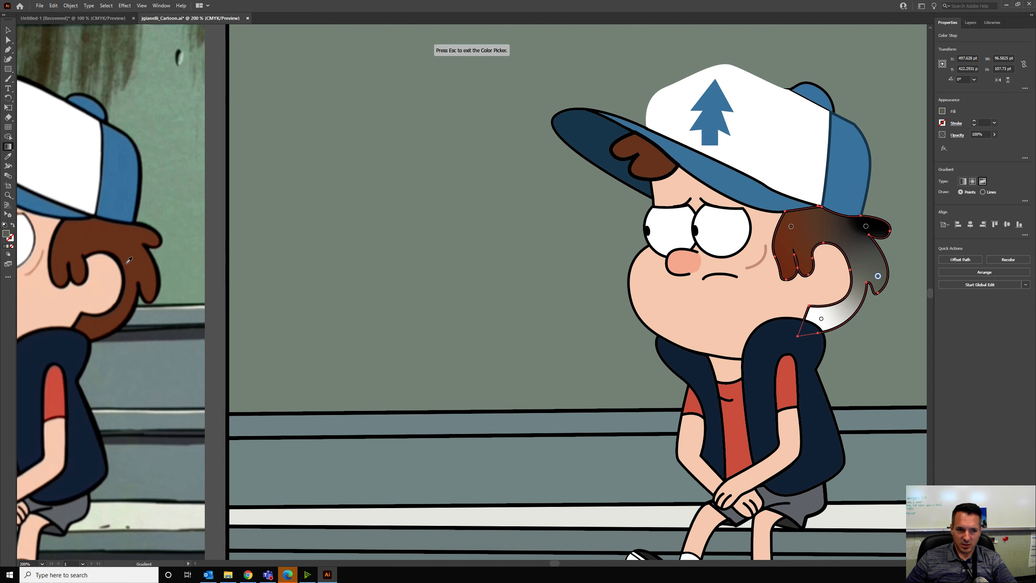
left_click(113, 243)
Set the color stop at the lower neck end of the hair to the red swatch.
left_click(821, 318)
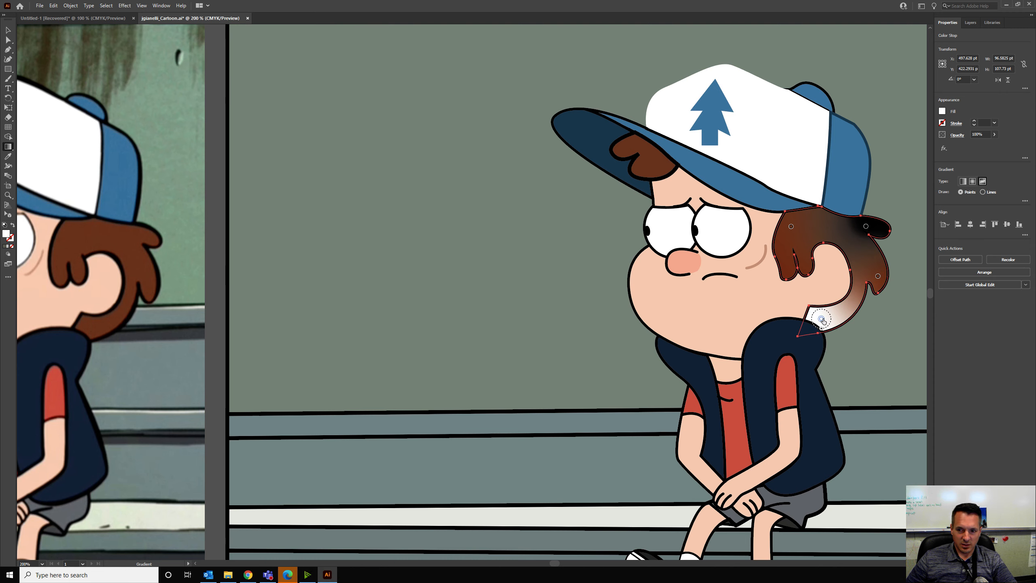
double_click(821, 319)
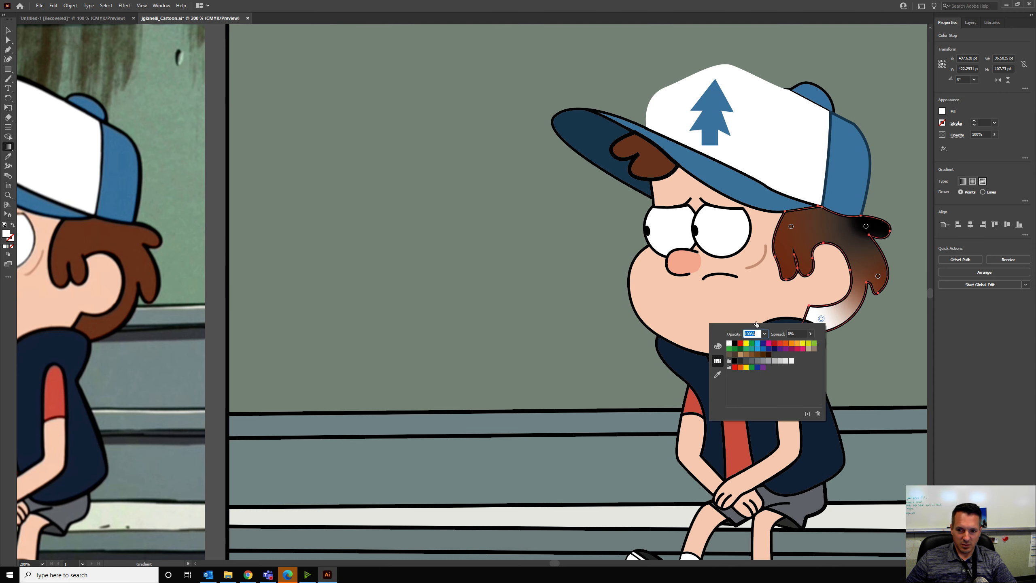
left_click(742, 343)
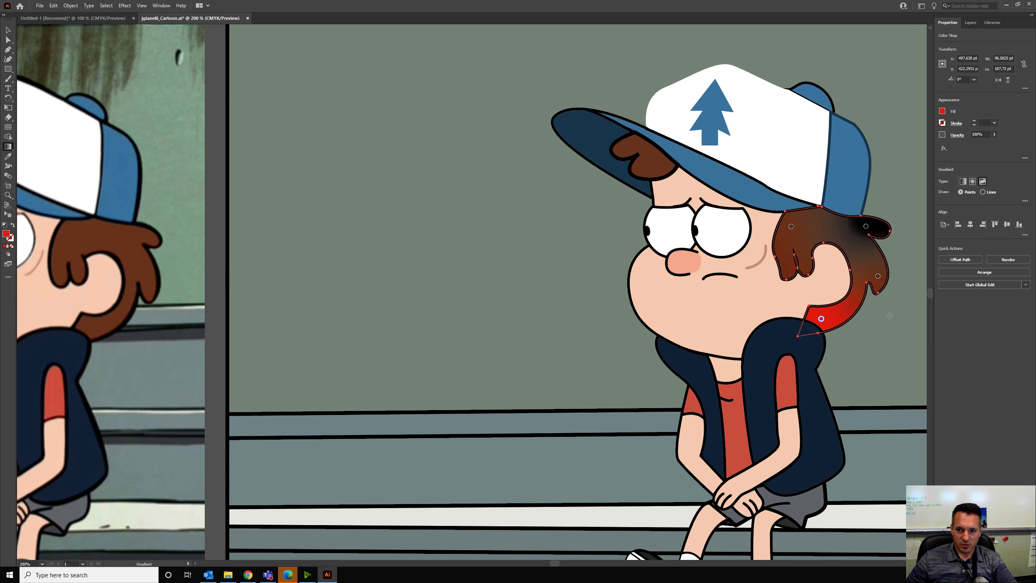
Increase the stroke weight of the white front part of the hat to 2 pt and deselect it.
left_click_drag(869, 362, 692, 280)
left_click_drag(397, 227, 500, 352)
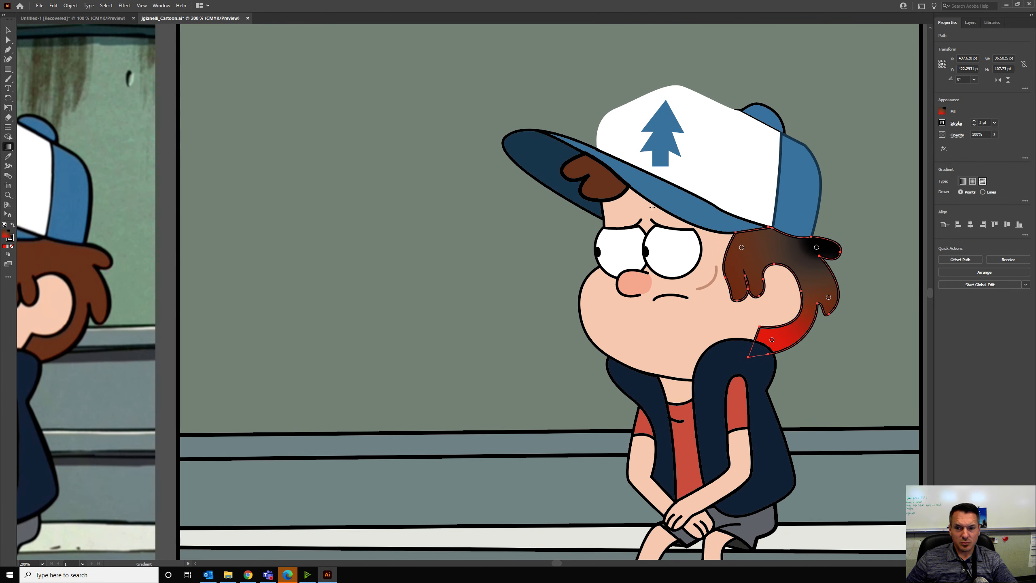
key("v")
left_click(707, 148)
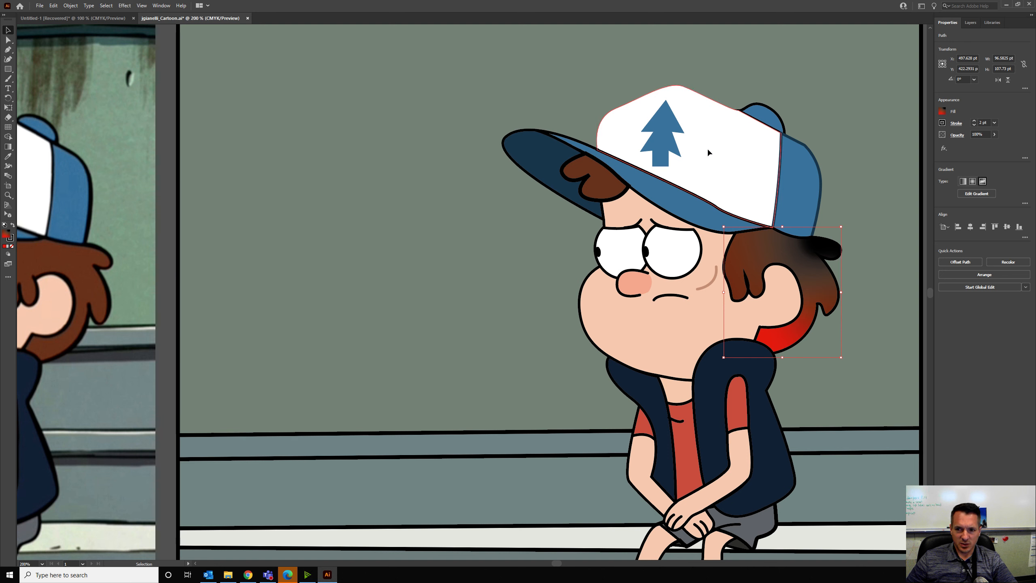
left_click(974, 120)
left_click(975, 121)
left_click(975, 121)
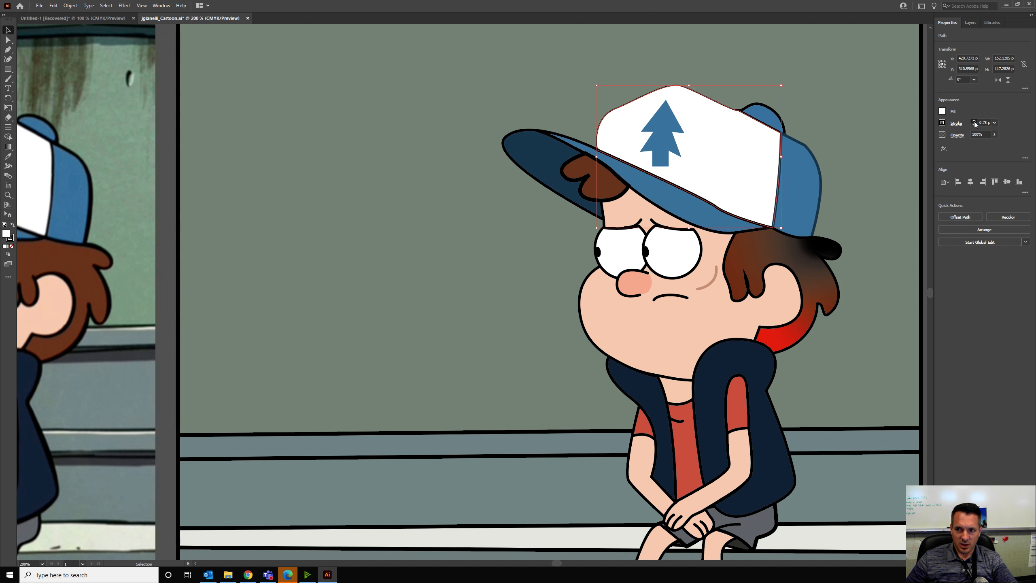
left_click(974, 122)
left_click(974, 122)
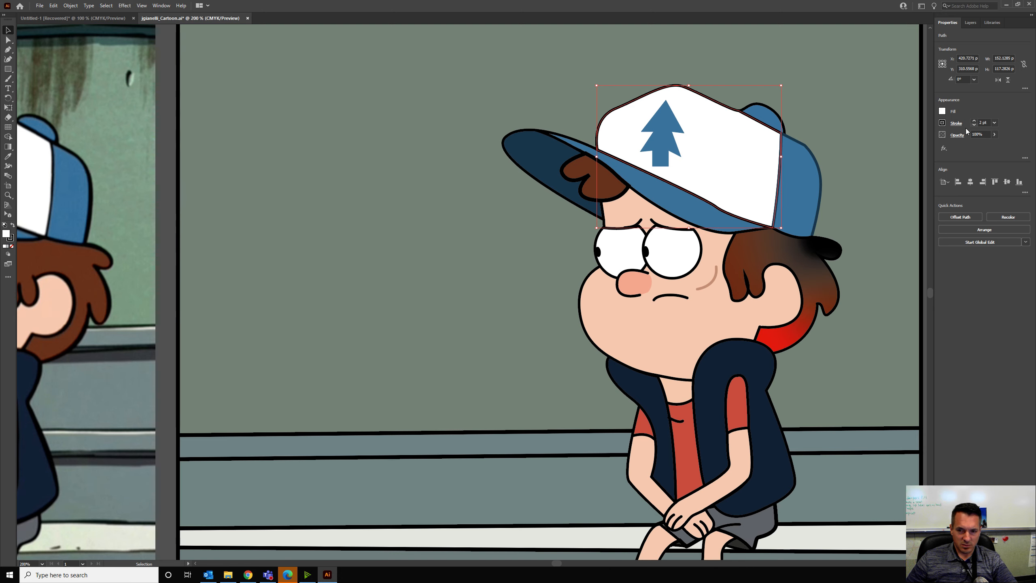
left_click(538, 286)
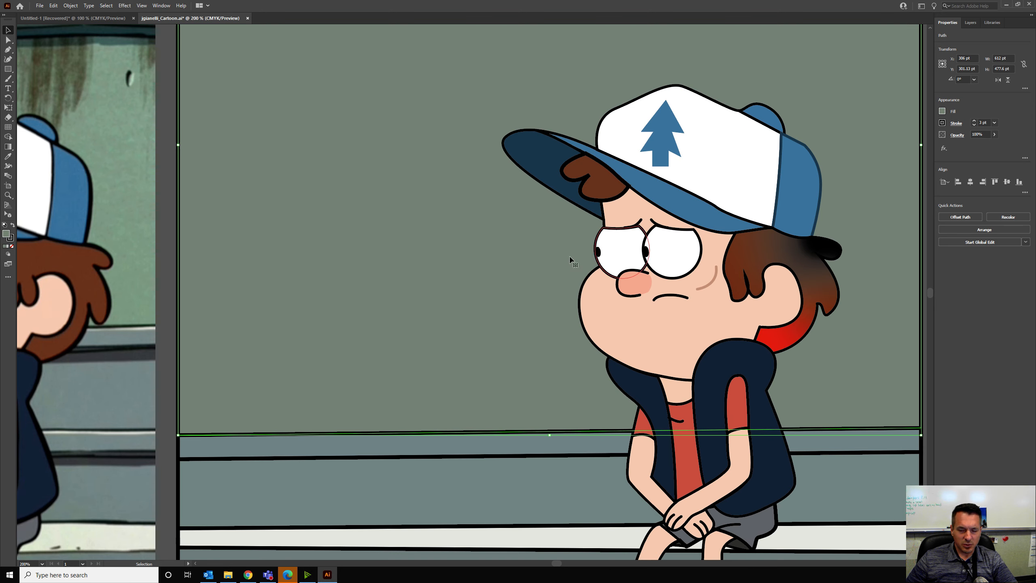
Select the red sleeve on the drawn character's near arm and inspect its shape and anchor points.
left_click_drag(366, 386, 301, 226)
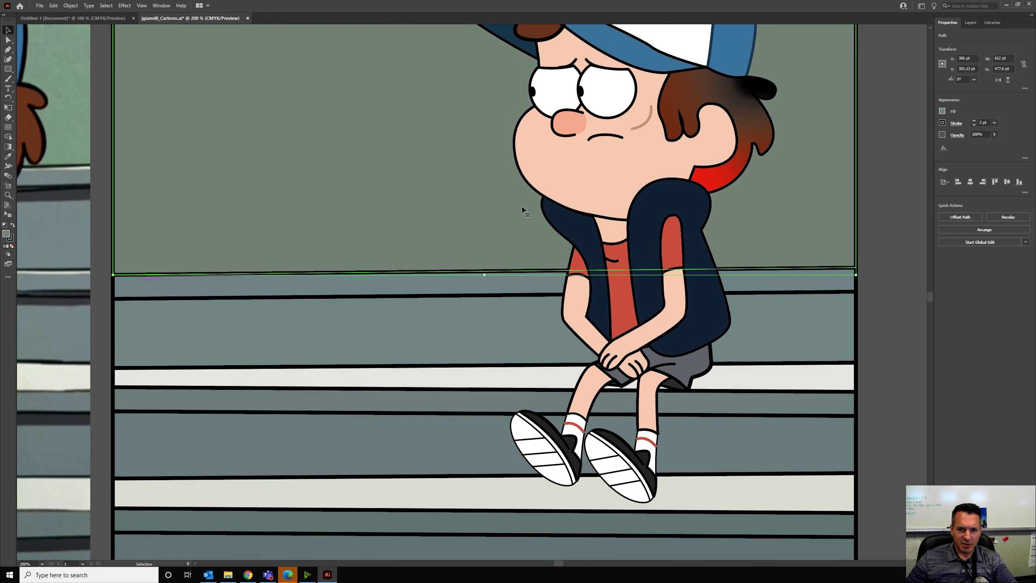
left_click_drag(522, 209, 486, 312)
left_click_drag(400, 305, 659, 199)
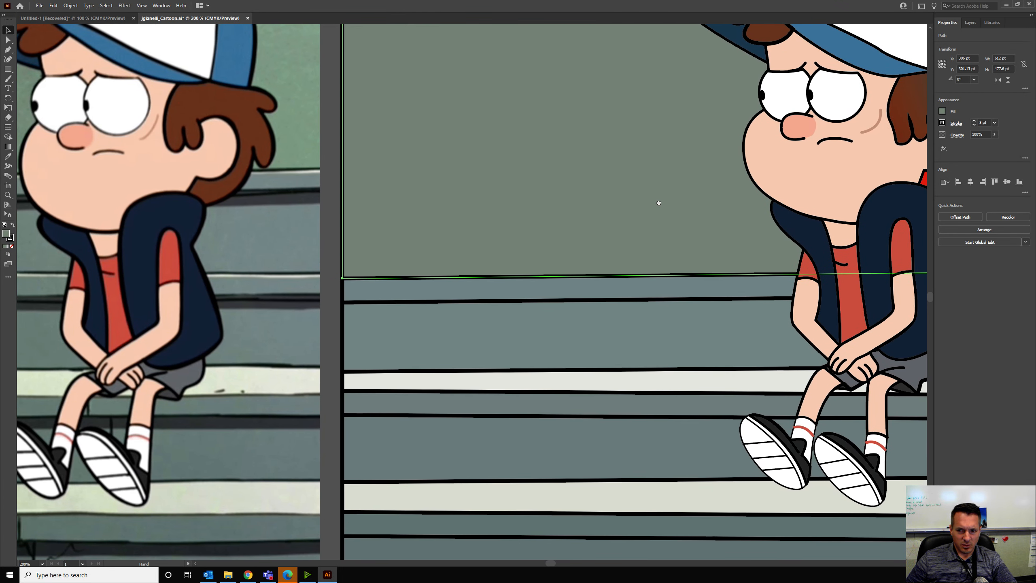
left_click(912, 260)
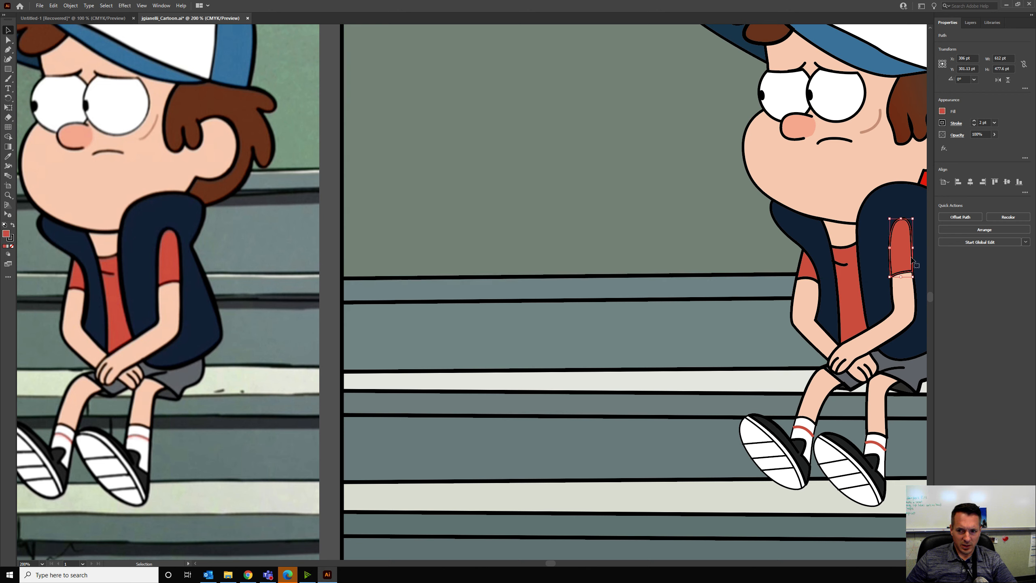
key("a")
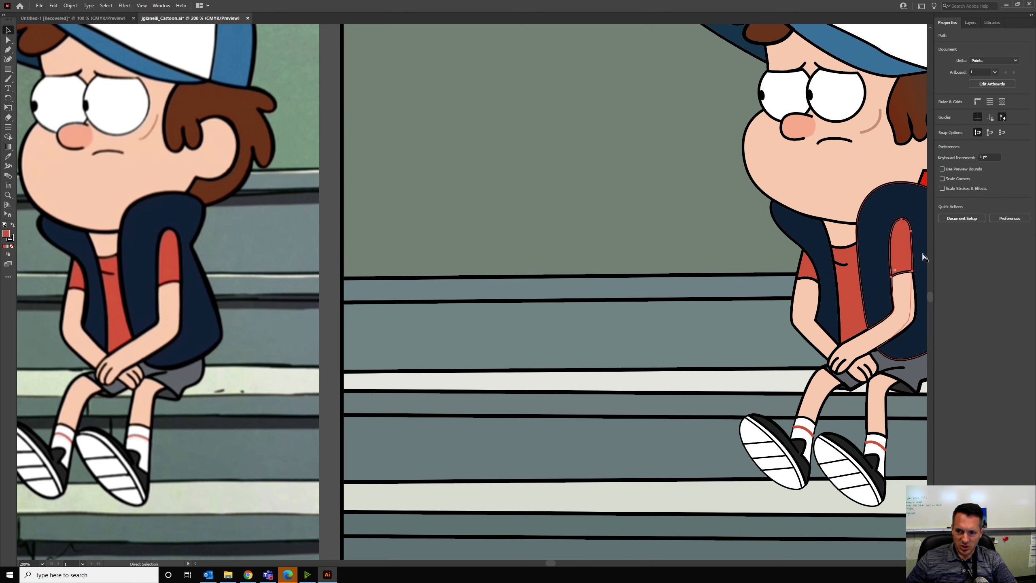
key("v")
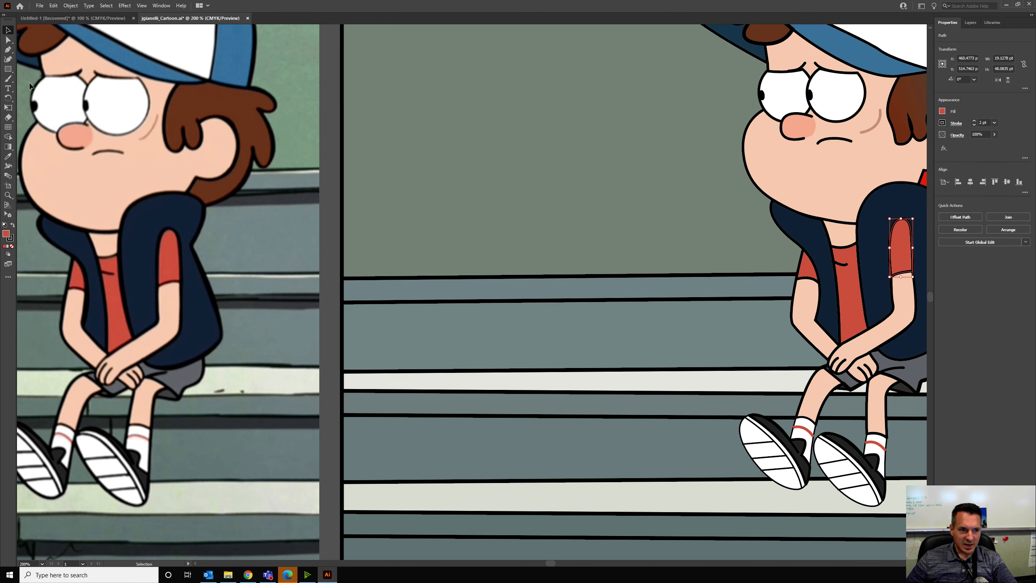
Draw a red rectangle about 41 by 134 pt on the green wall and round its corners fully into a pill.
left_click(8, 68)
left_click_drag(469, 96, 524, 261)
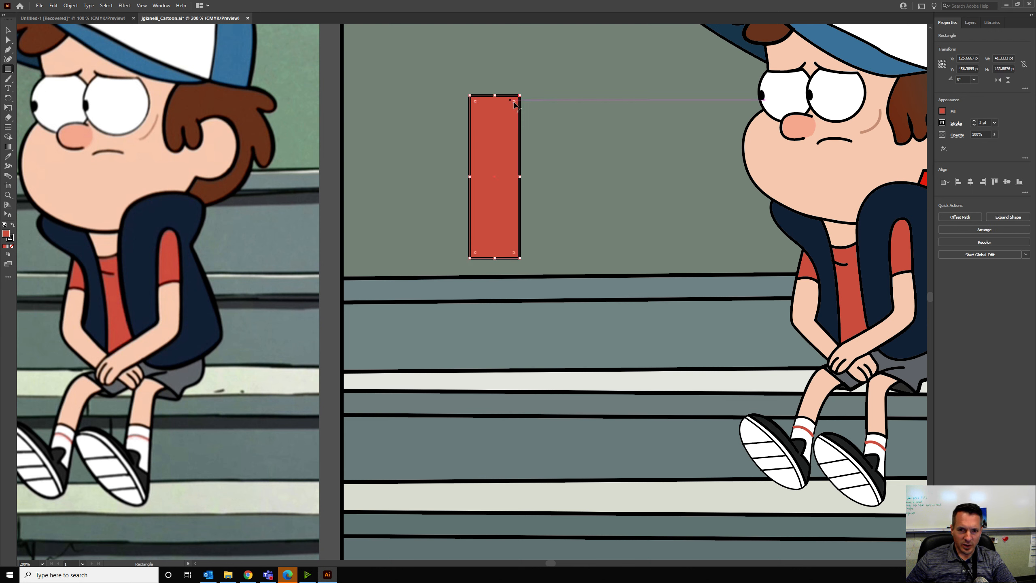
left_click_drag(514, 102, 501, 138)
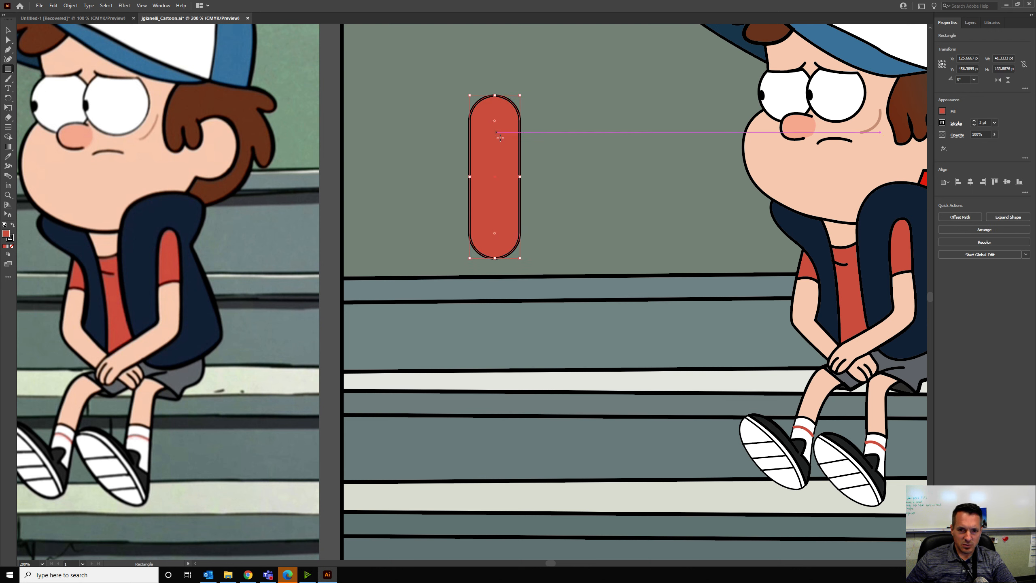
key("v")
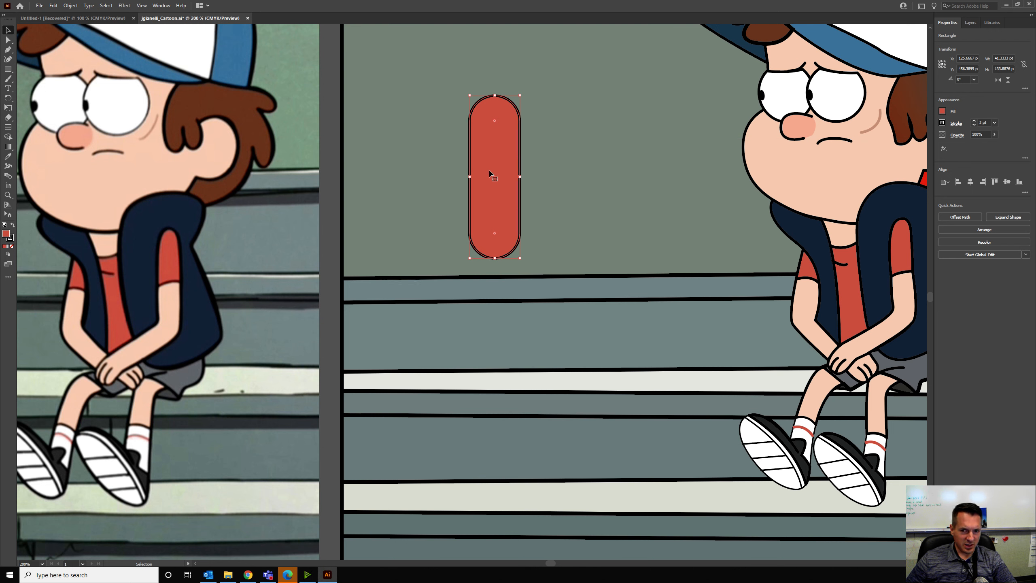
Draw an upward-bulging Pen arc about 76 pt wide across the upper part of the red pill and set its fill to none.
left_click(9, 50)
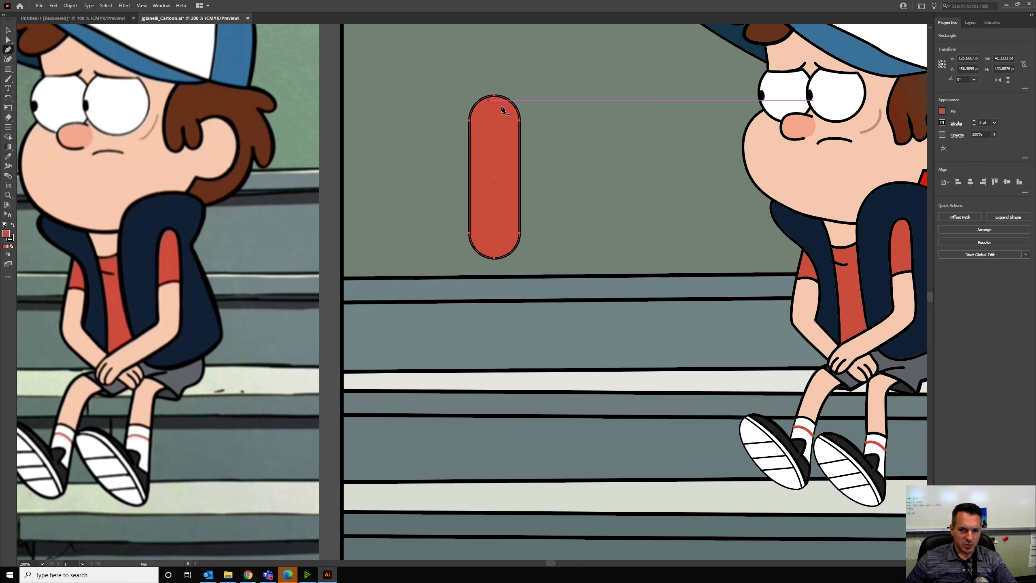
left_click(452, 150)
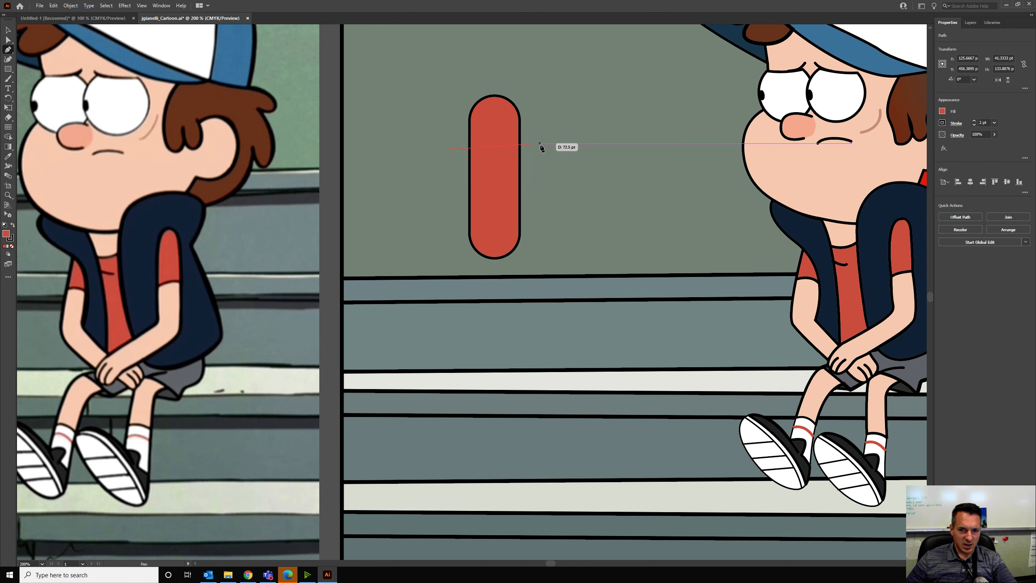
left_click_drag(545, 150, 589, 178)
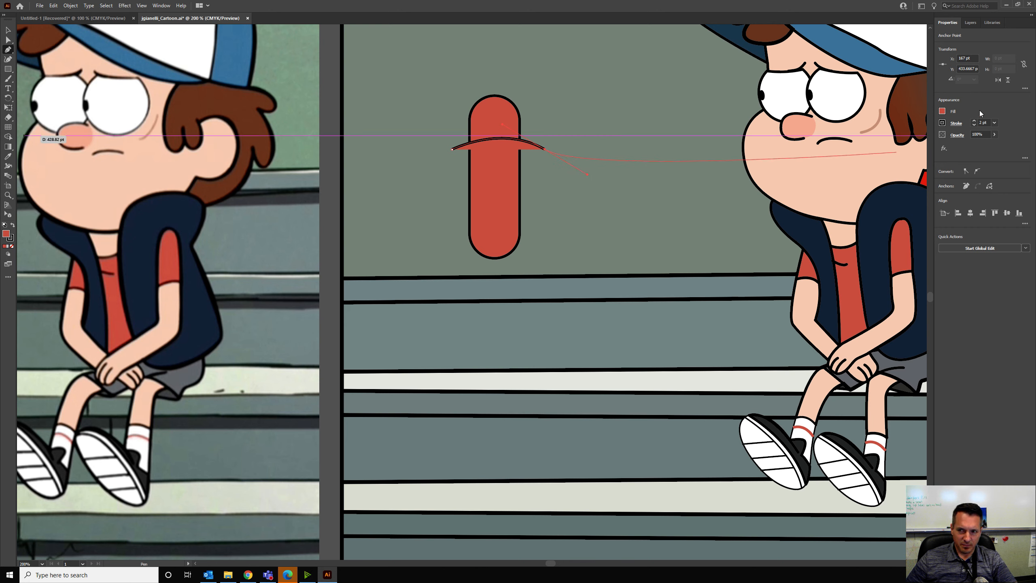
left_click(942, 111)
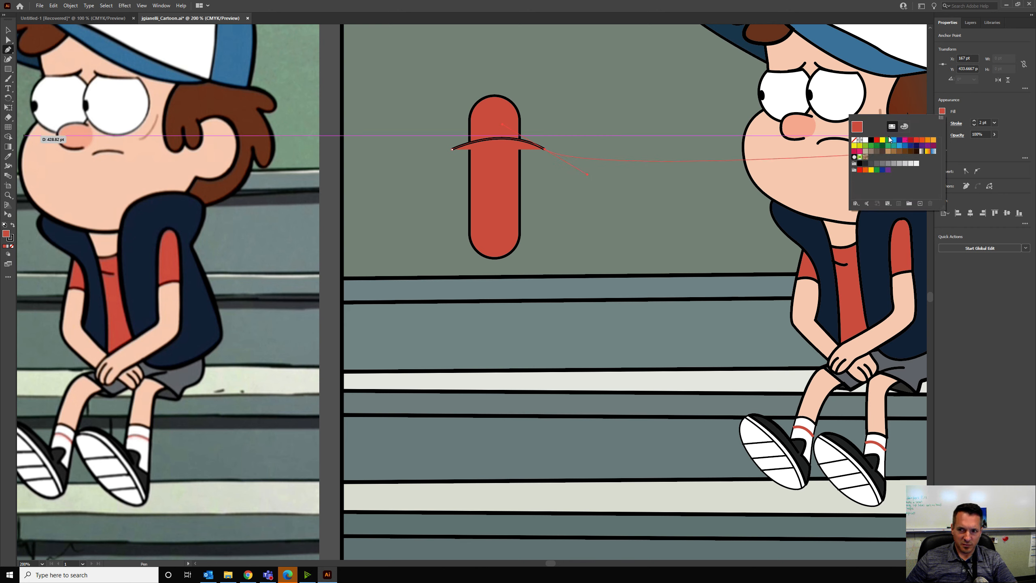
left_click(855, 141)
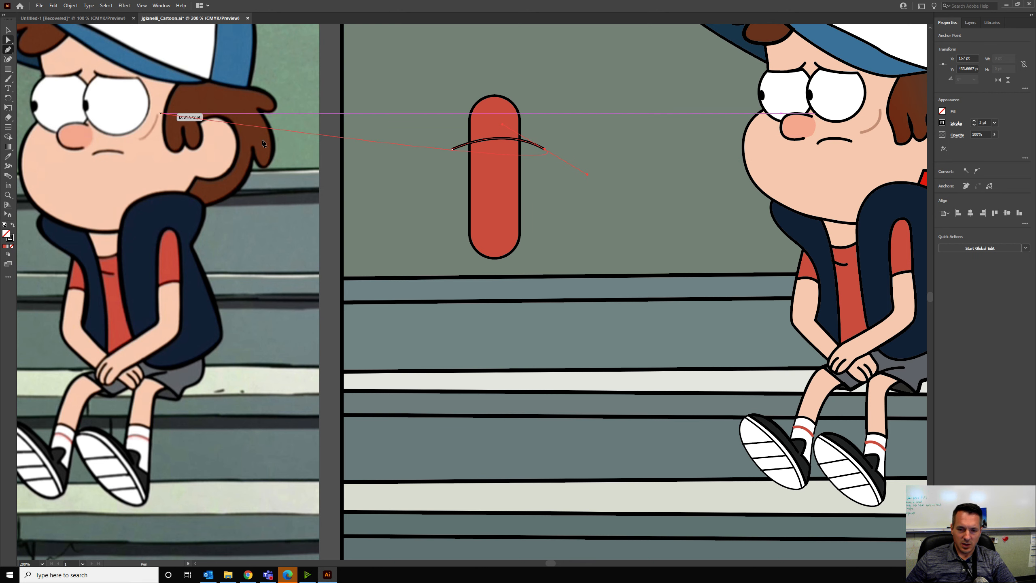
Select the red pill and the arc together and split off the pill's lower part along the arc with the Shape Builder tool.
key("v")
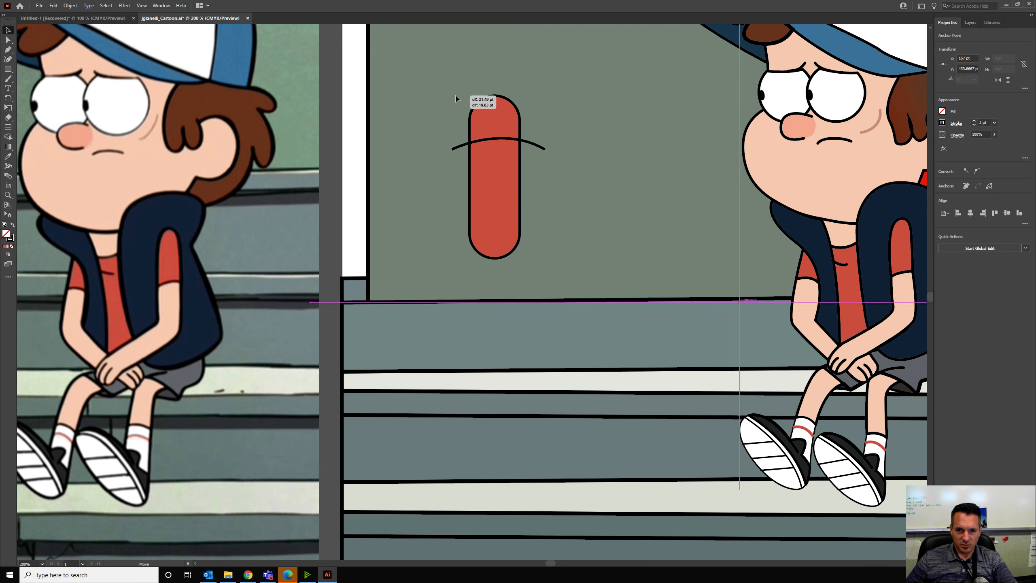
left_click(470, 101)
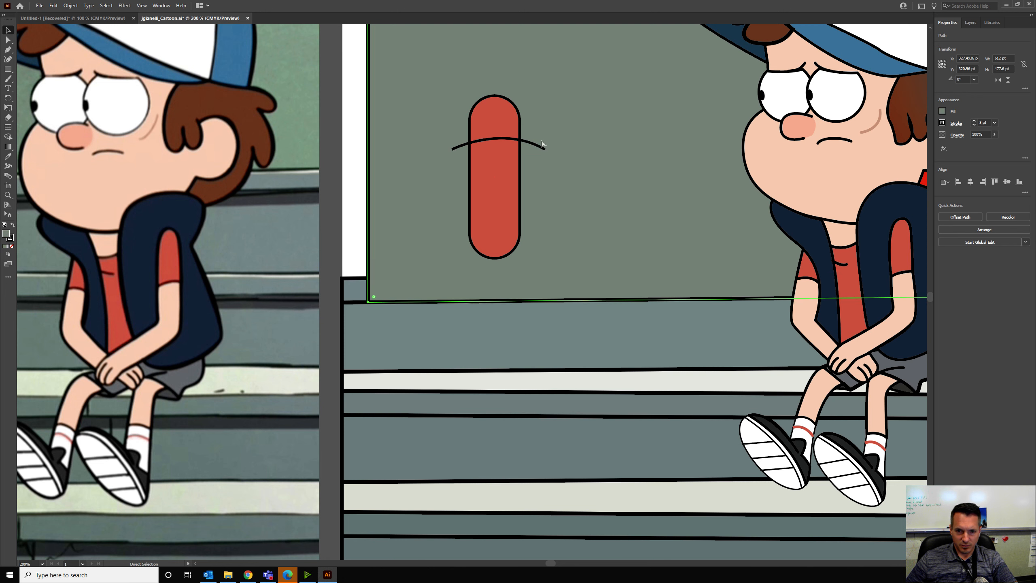
left_click(493, 116)
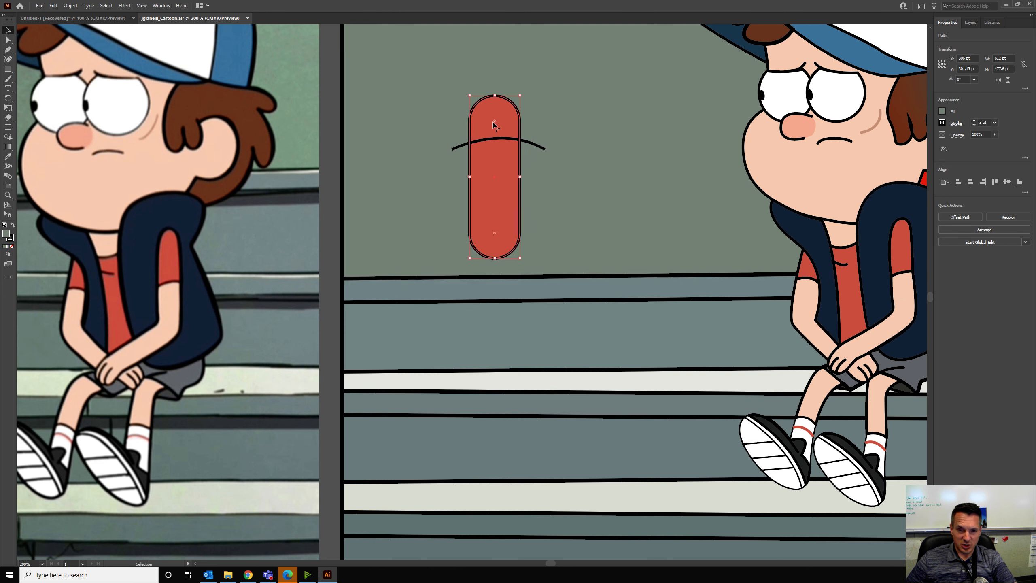
left_click(537, 147, "shift")
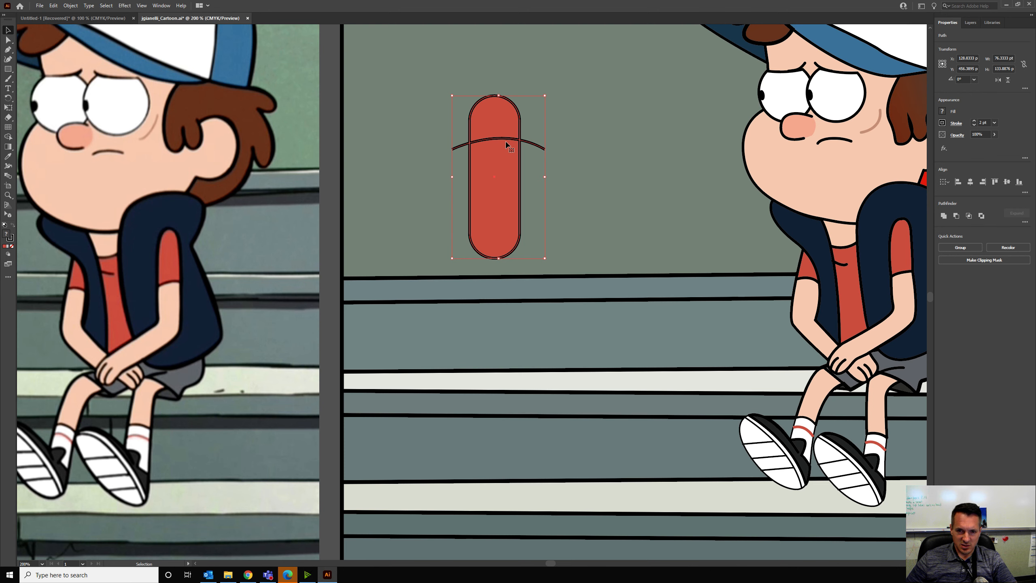
left_click(8, 137)
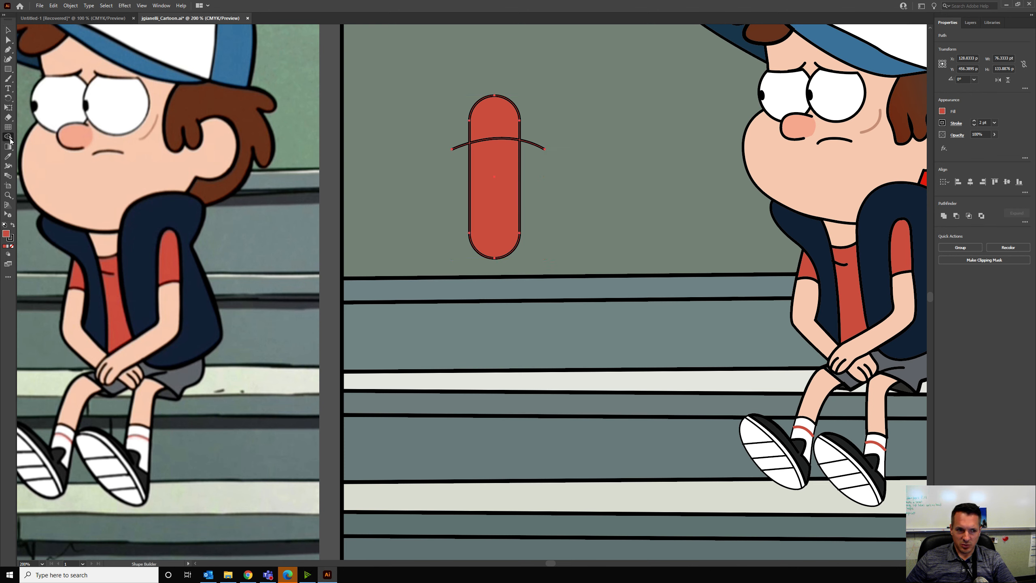
left_click(487, 184)
left_click(9, 32)
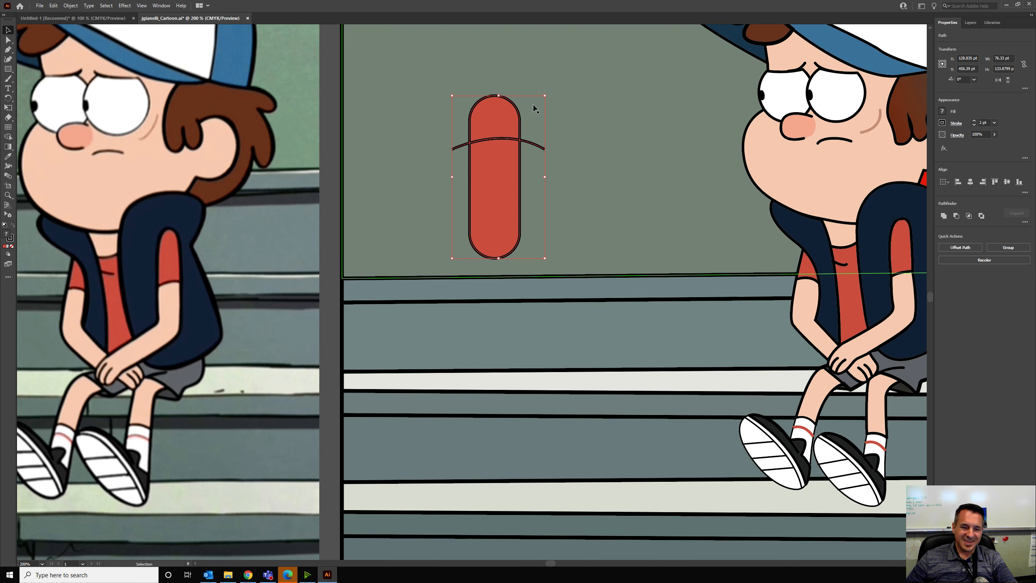
left_click(362, 117)
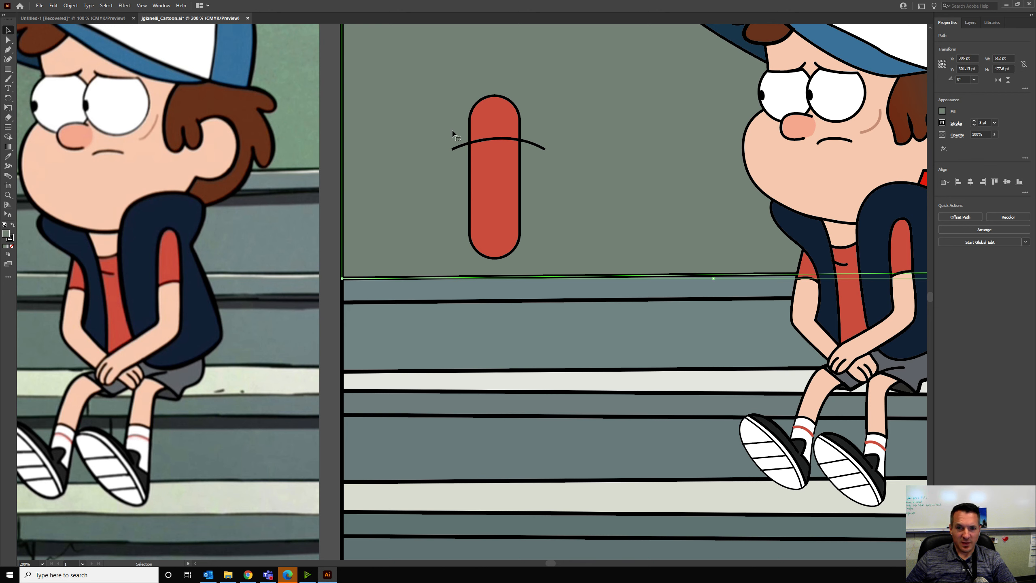
Fill the pill's split-off lower part with the skin tone sampled from the drawn character's face.
left_click(485, 162)
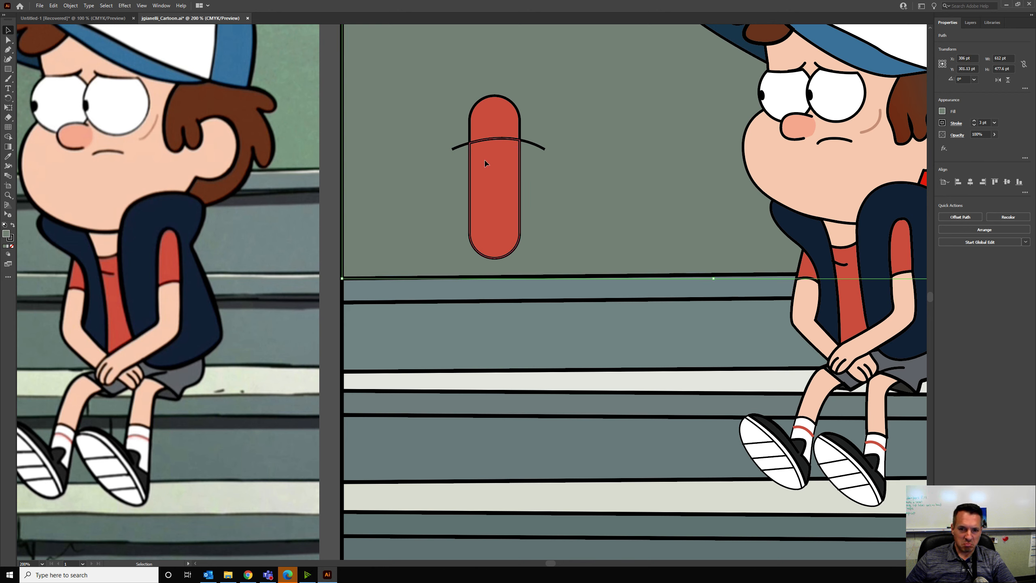
left_click(9, 157)
left_click(782, 153)
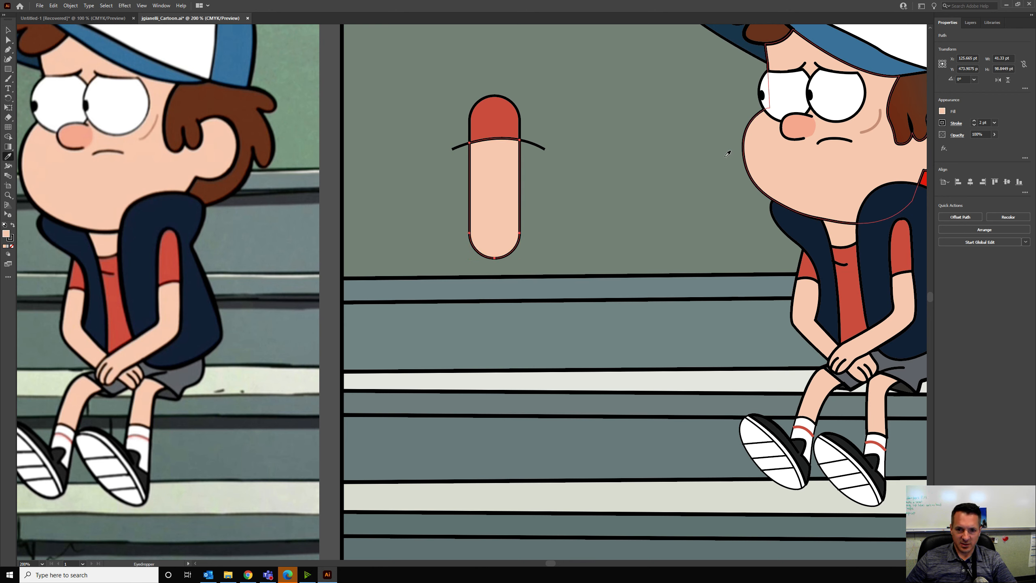
Delete the two leftover arc ends sticking out on either side of the pill.
key("v")
left_click(537, 146)
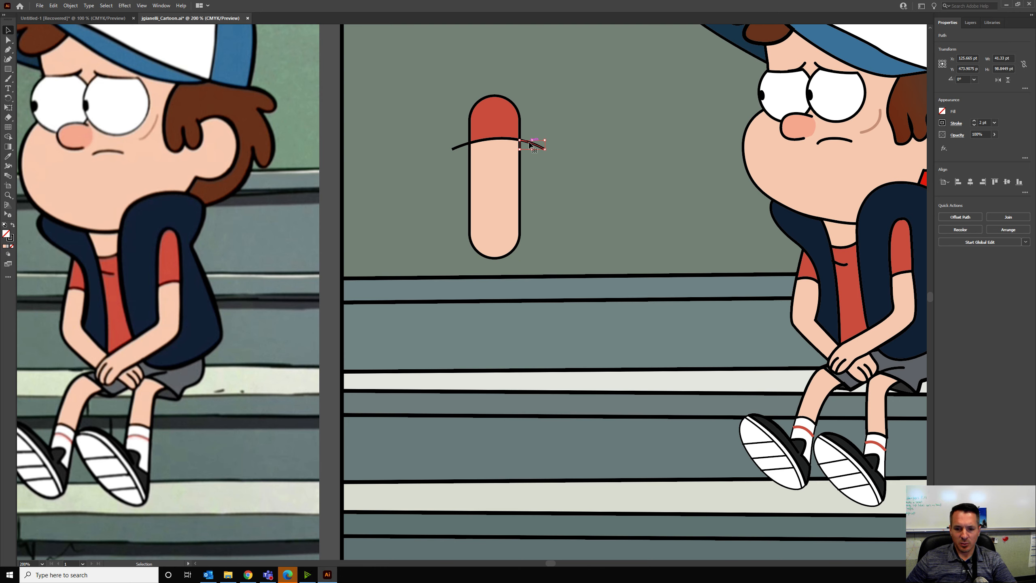
key("Delete")
left_click(458, 146)
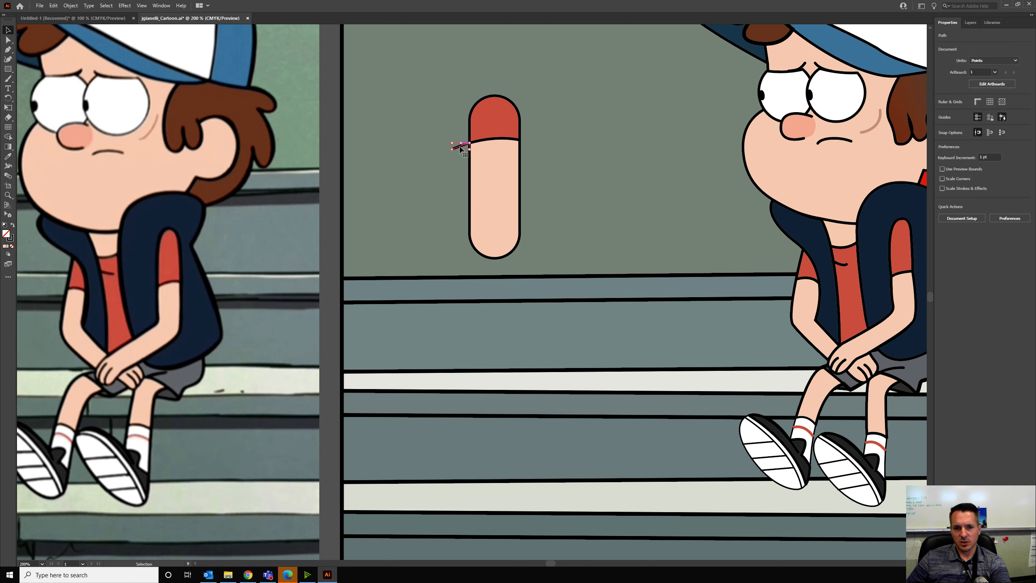
key("Delete")
Examine the drawn character's sleeves and arms up close and compare them with the two-tone pill.
scroll(632, 216, "down", 4)
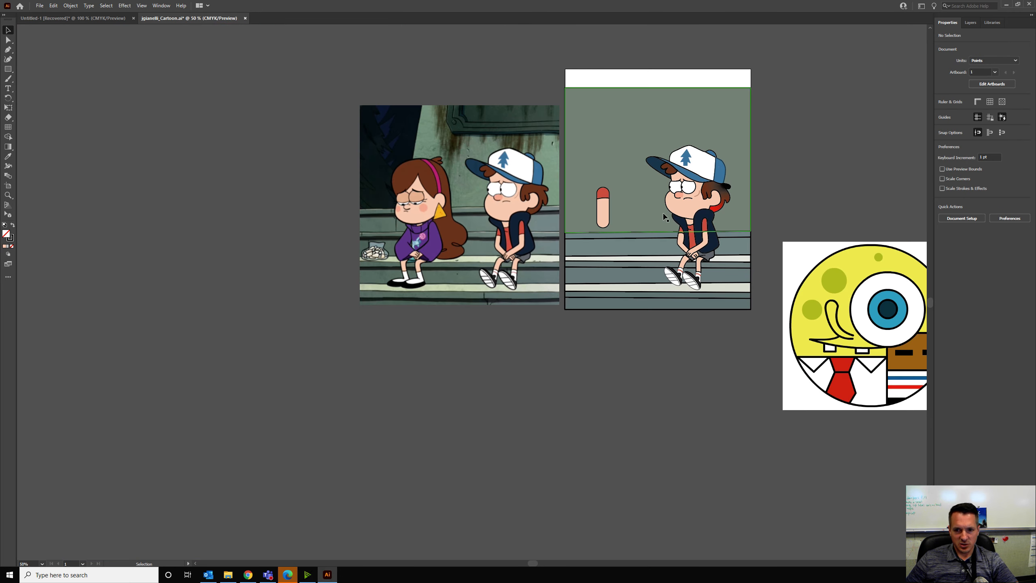
left_click_drag(680, 209, 550, 225)
scroll(549, 225, "up", 3)
scroll(548, 227, "up", 3)
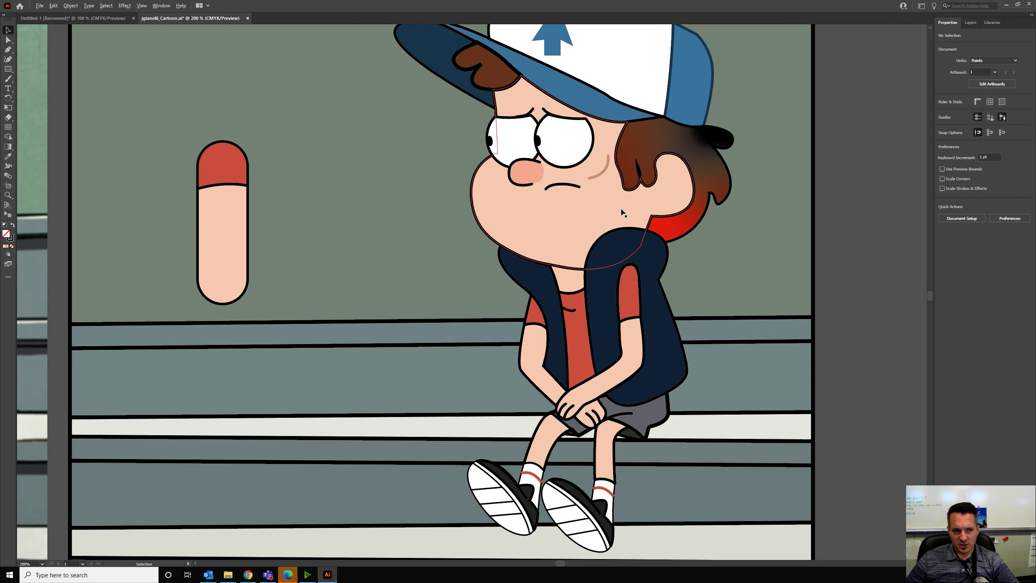
left_click(12, 39)
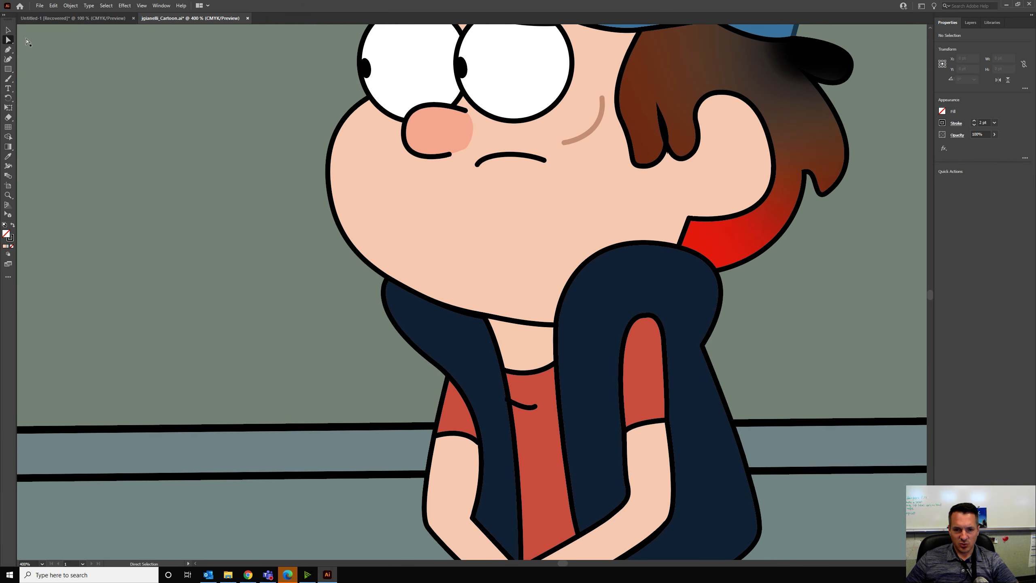
left_click_drag(848, 151, 775, 261)
left_click_drag(249, 245, 893, 252)
left_click_drag(601, 258, 675, 225)
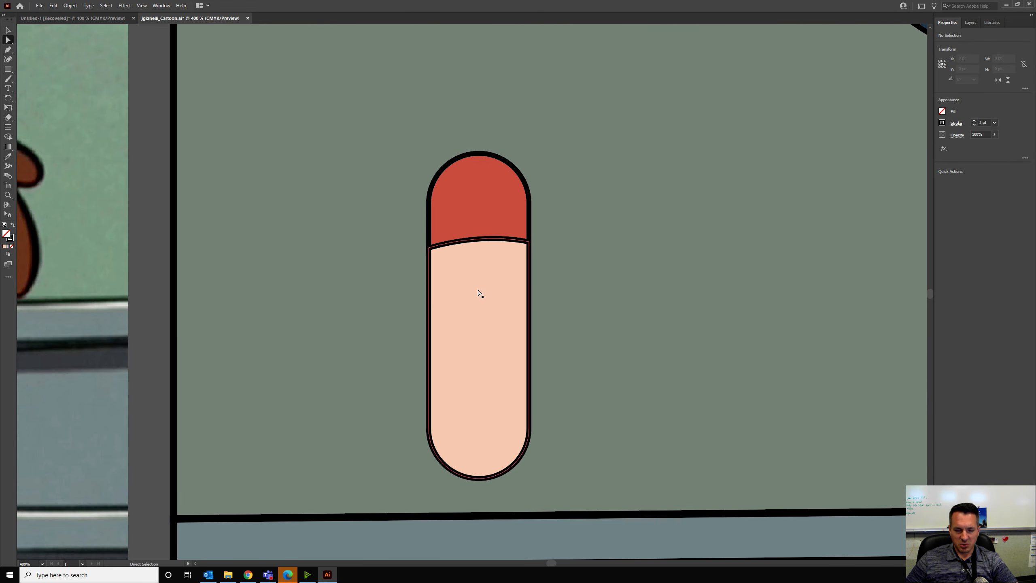
left_click_drag(224, 167, 400, 185)
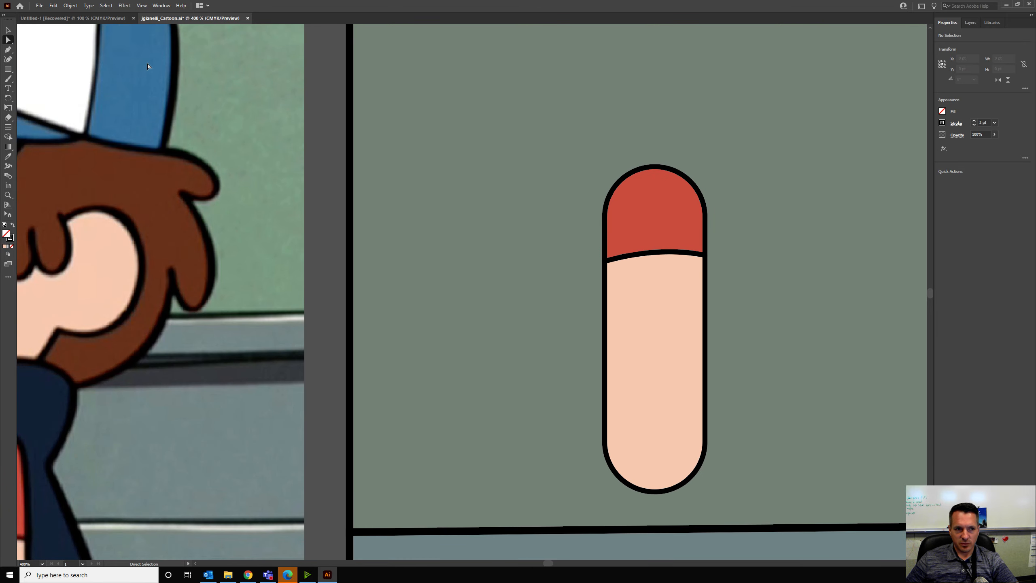